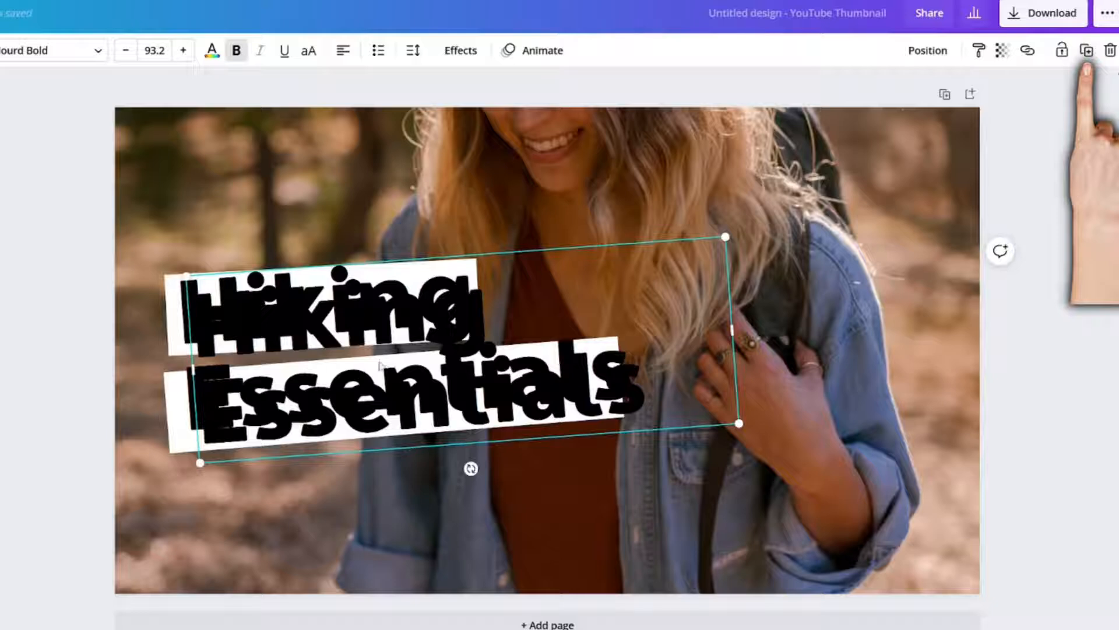
- Separate the duplicated title from the original, leaving only "Hiking" in the original and only "Essentials" in the copy
{"action": "left_click_drag", "start_coordinate": [379, 366], "coordinate": [557, 457]}
{"action": "left_click", "coordinate": [233, 379]}
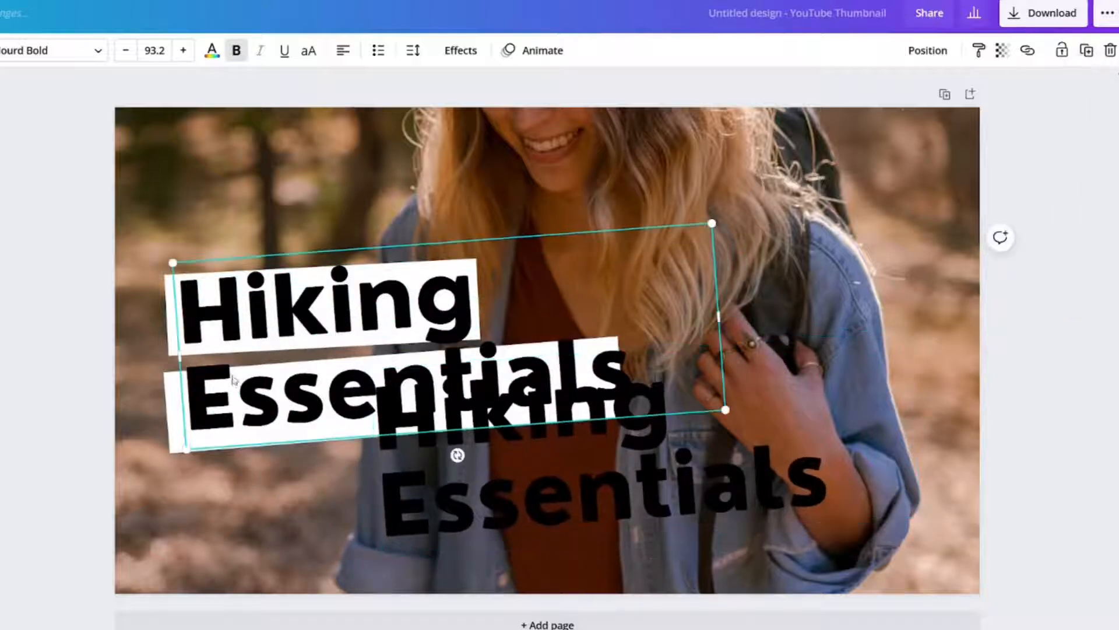
{"action": "double_click", "coordinate": [276, 370]}
{"action": "key", "text": "BackSpace"}
{"action": "key", "text": "BackSpace"}
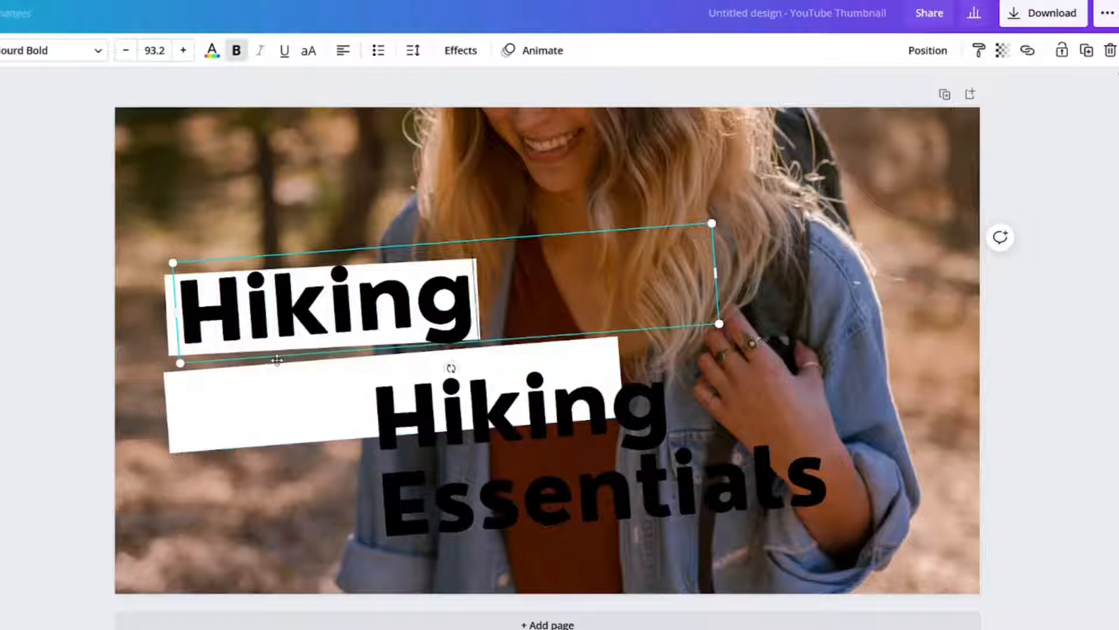
{"action": "double_click", "coordinate": [457, 436]}
{"action": "key", "text": "BackSpace"}
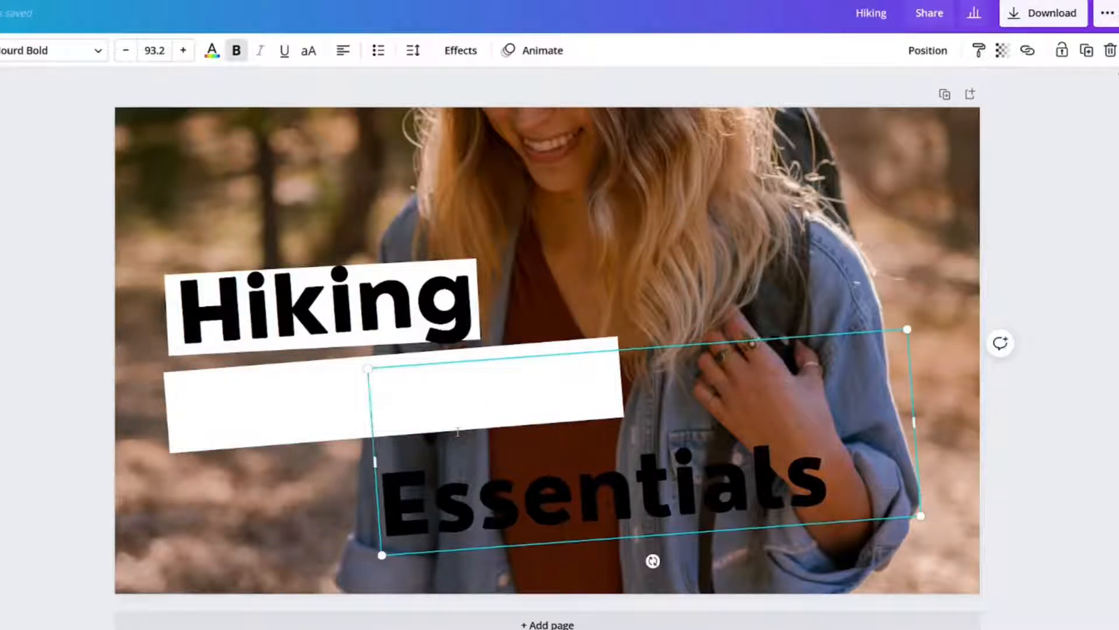
{"action": "key", "text": "Delete"}
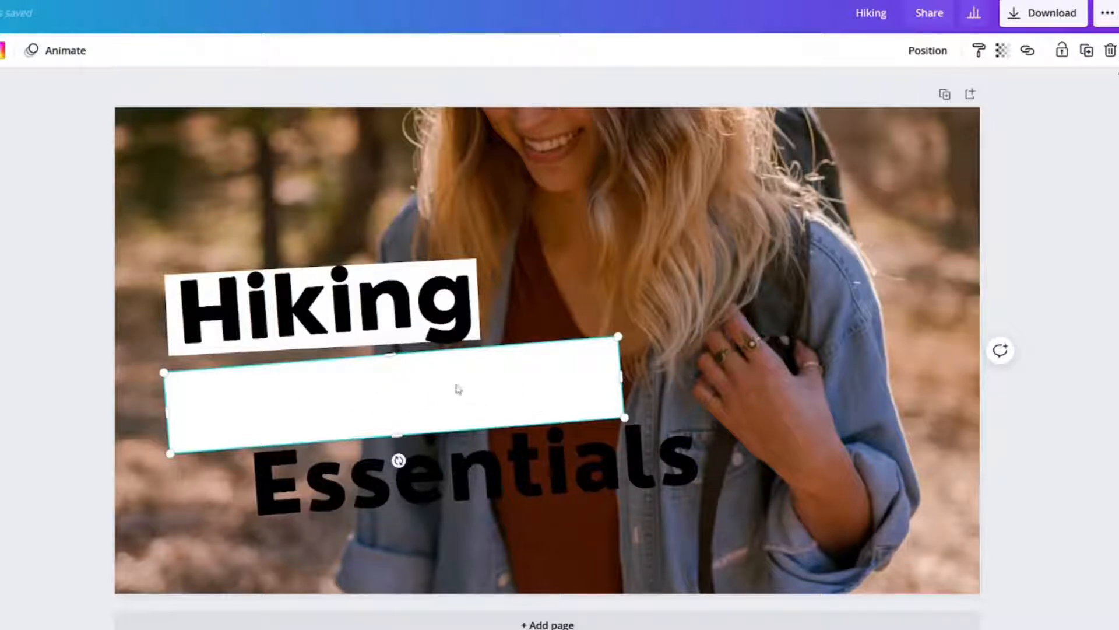
- Delete both white rectangles behind the title words, moving "Hiking" down off its rectangle
{"action": "key", "text": "Delete"}
{"action": "left_click_drag", "start_coordinate": [299, 291], "coordinate": [306, 376]}
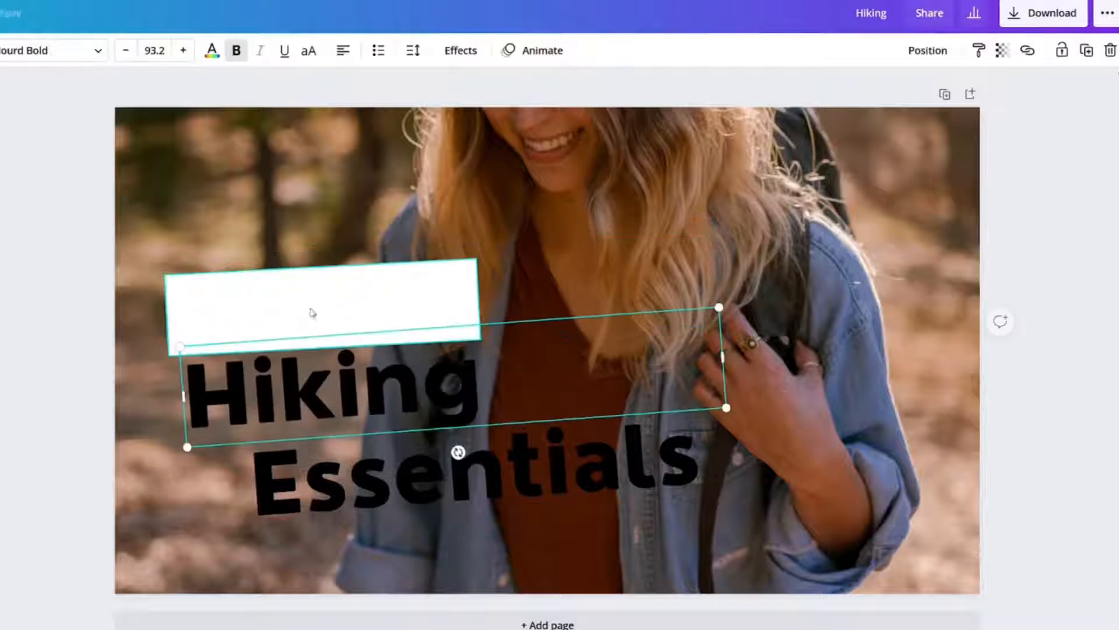
{"action": "left_click", "coordinate": [326, 303]}
{"action": "key", "text": "Delete"}
- Change the "Hiking" and "Essentials" text to uppercase
{"action": "left_click", "coordinate": [327, 390]}
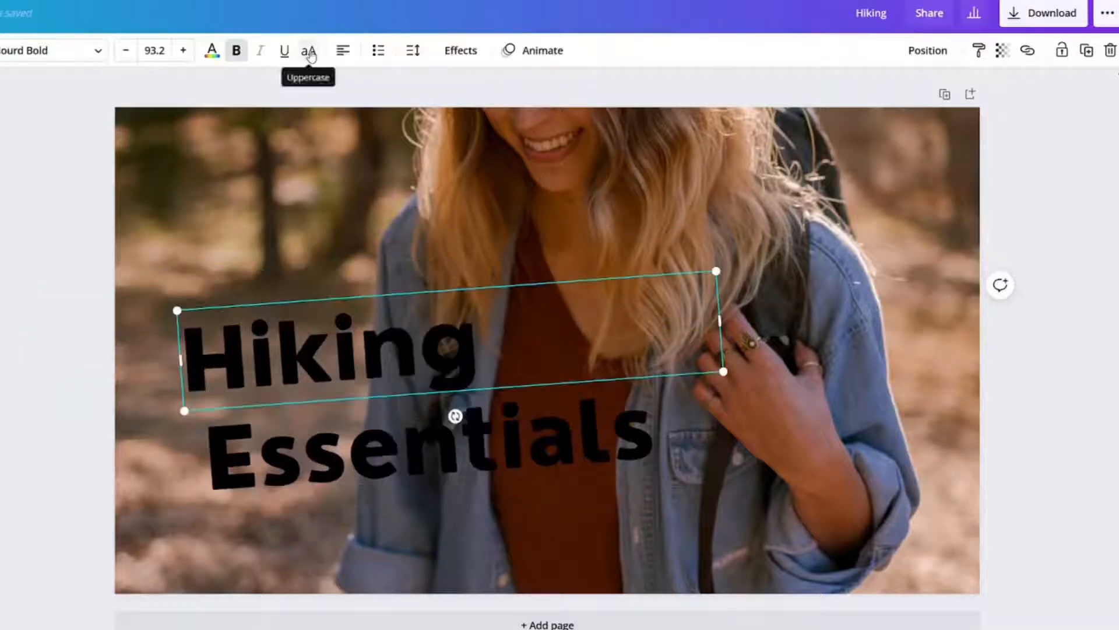
{"action": "left_click", "coordinate": [309, 52]}
{"action": "left_click", "coordinate": [354, 445]}
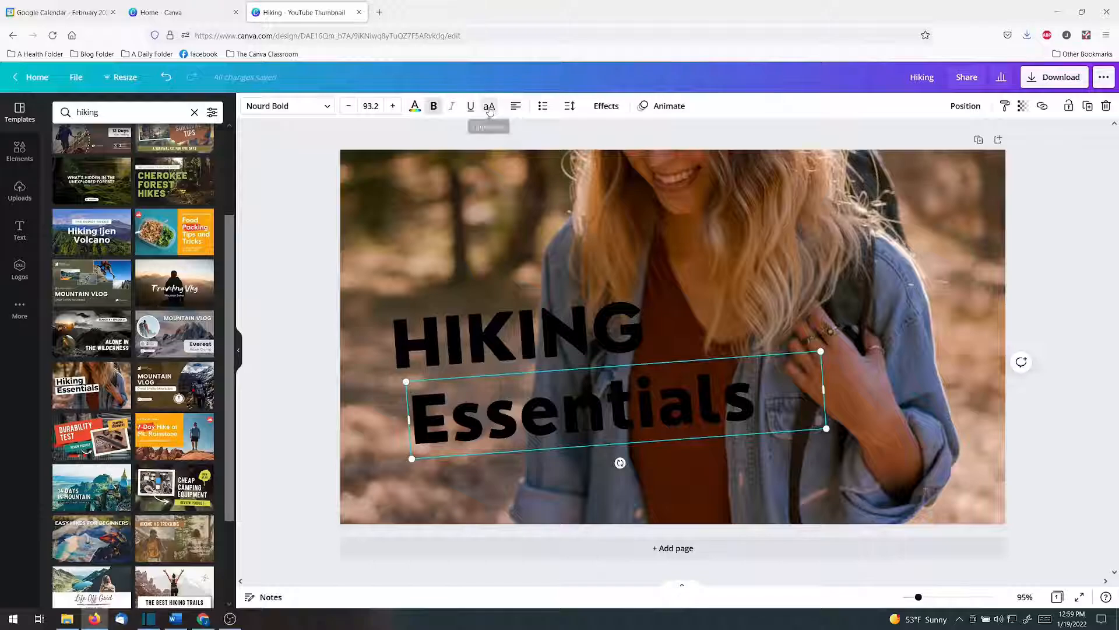
{"action": "left_click", "coordinate": [309, 51]}
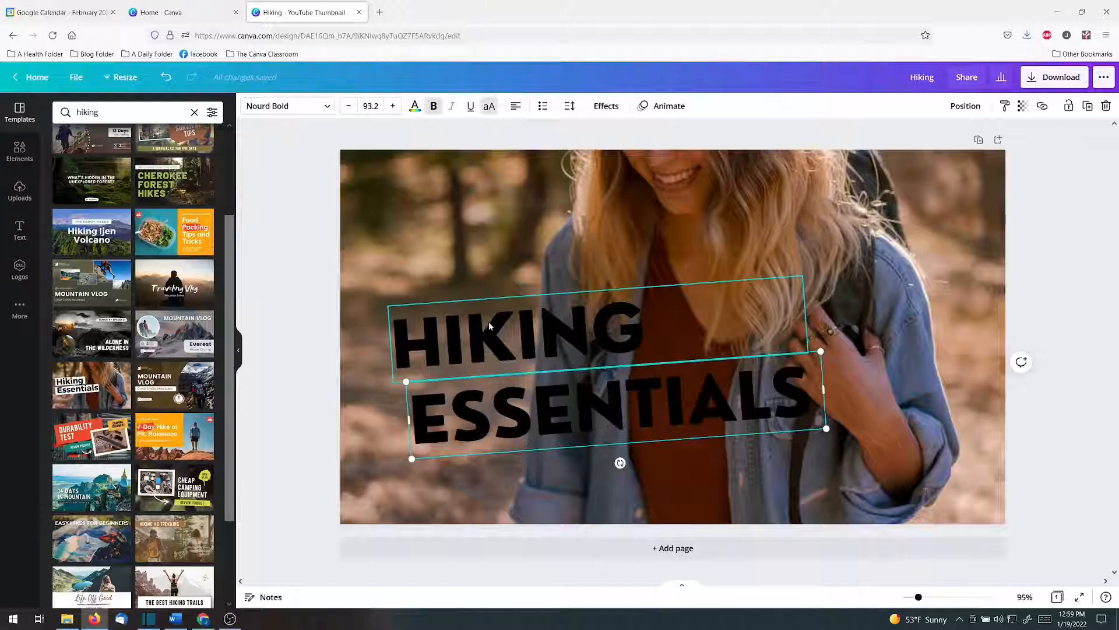
- Replace the design's background photo with the backpack, hat and boots photo from a photo search for "hiking"
{"action": "left_click", "coordinate": [365, 219]}
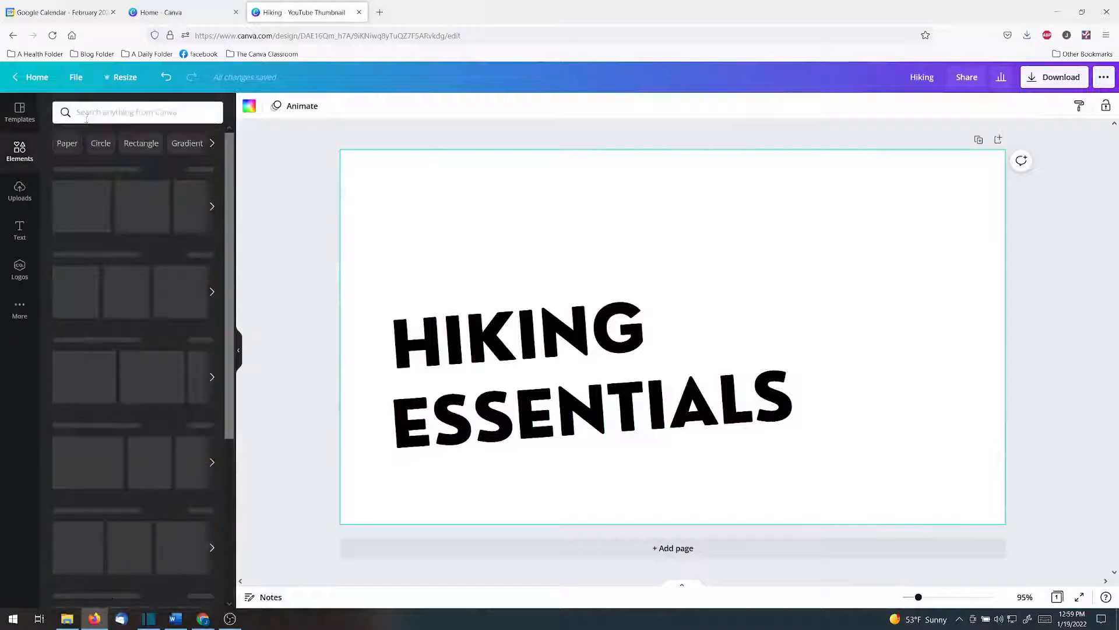
{"action": "left_click", "coordinate": [95, 111]}
{"action": "type", "text": "hiking"}
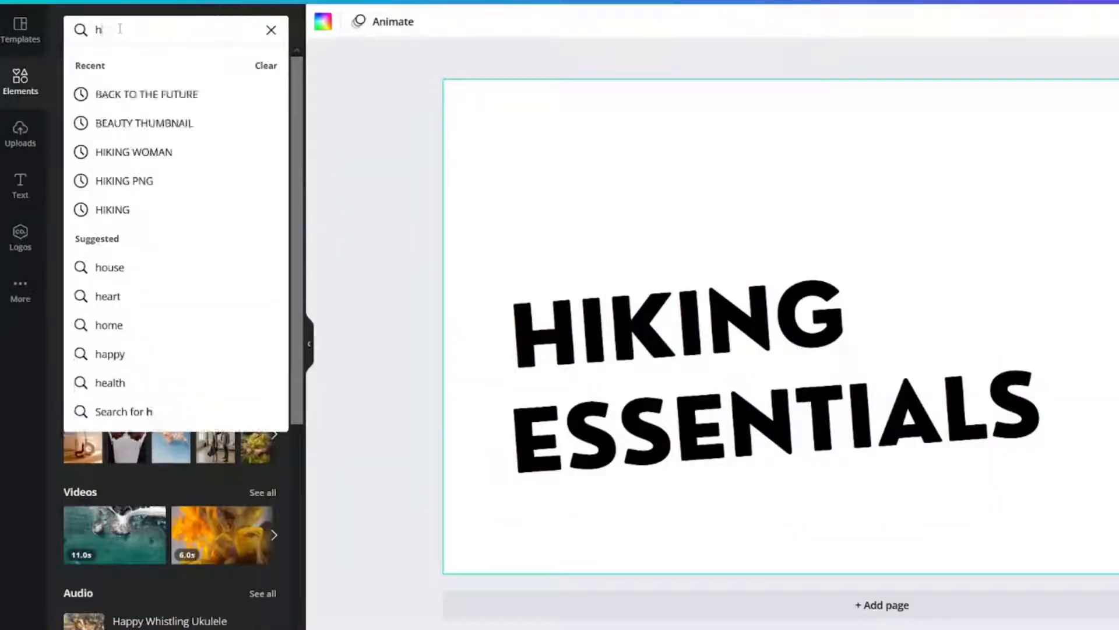
{"action": "key", "text": "Return"}
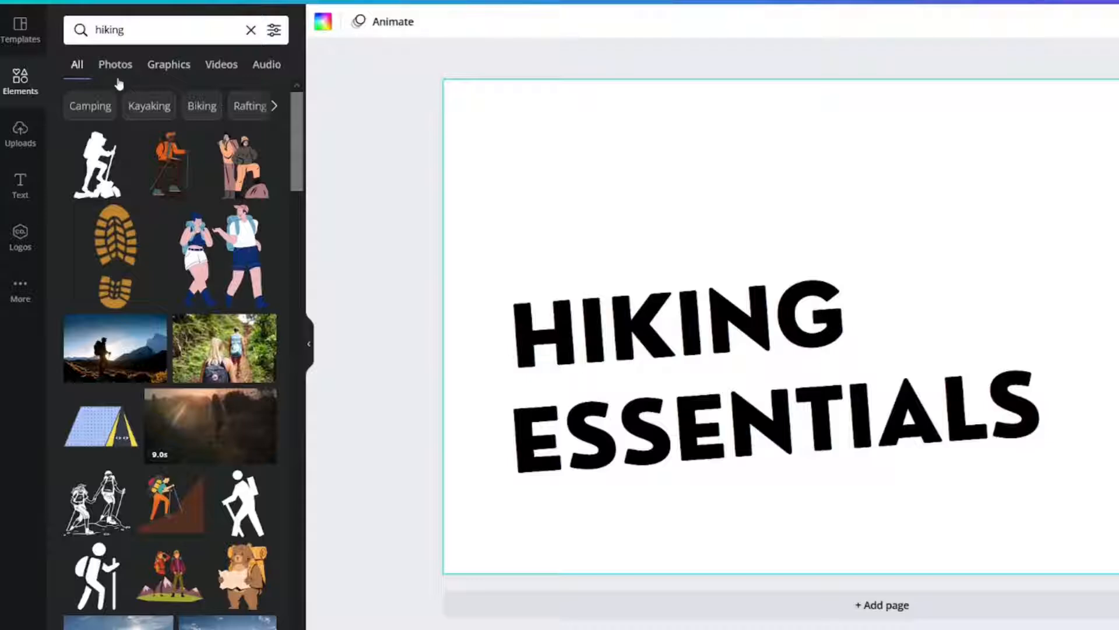
{"action": "left_click", "coordinate": [115, 65]}
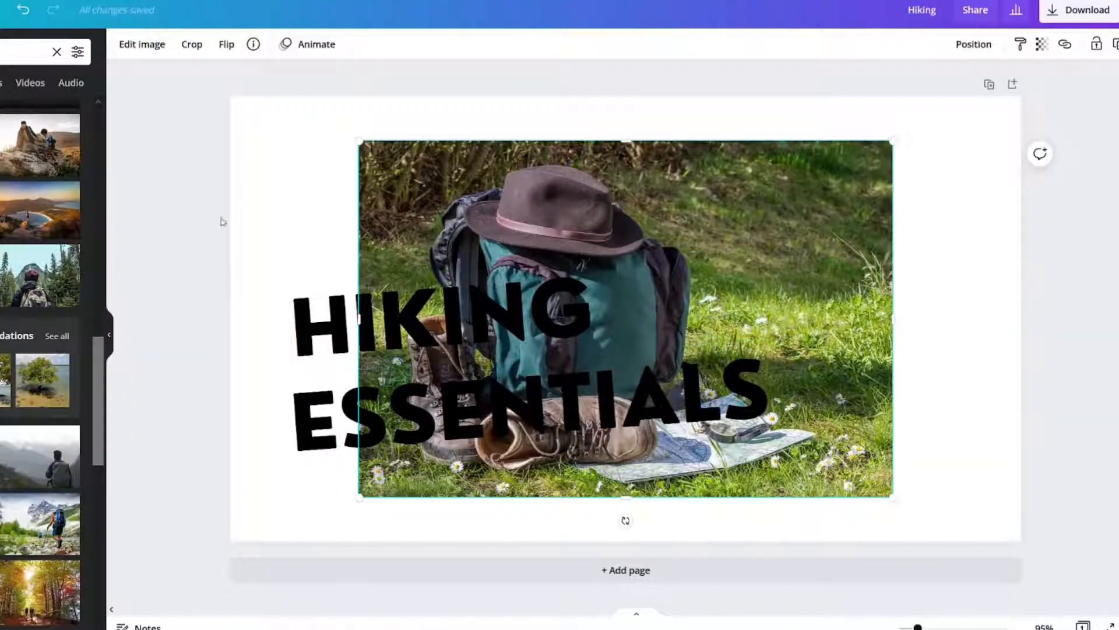
{"action": "right_click", "coordinate": [765, 232]}
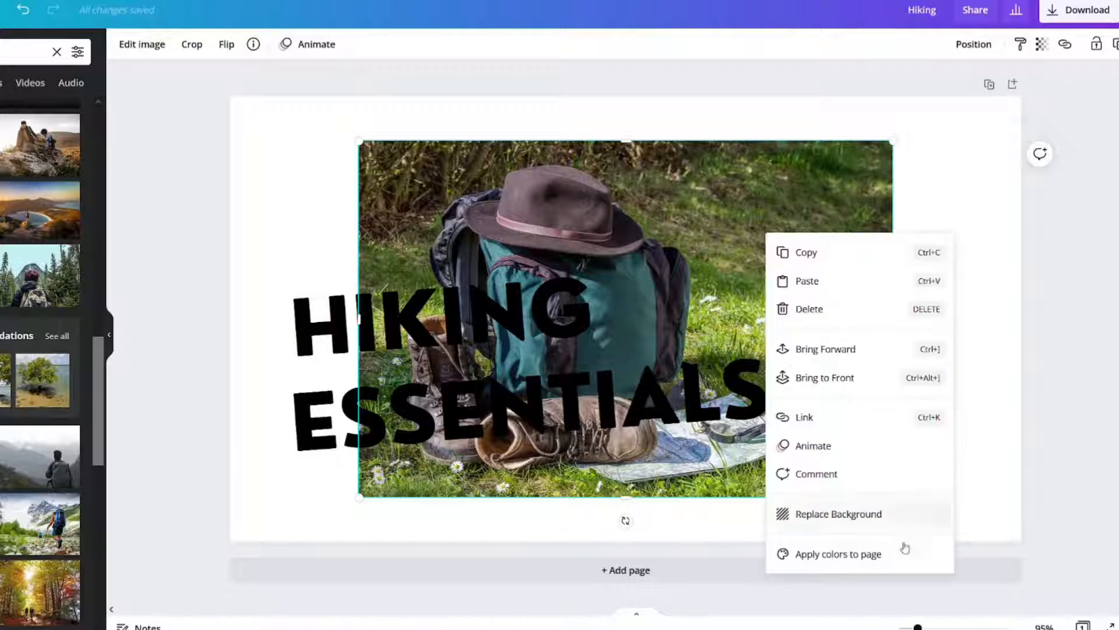
{"action": "left_click", "coordinate": [880, 513]}
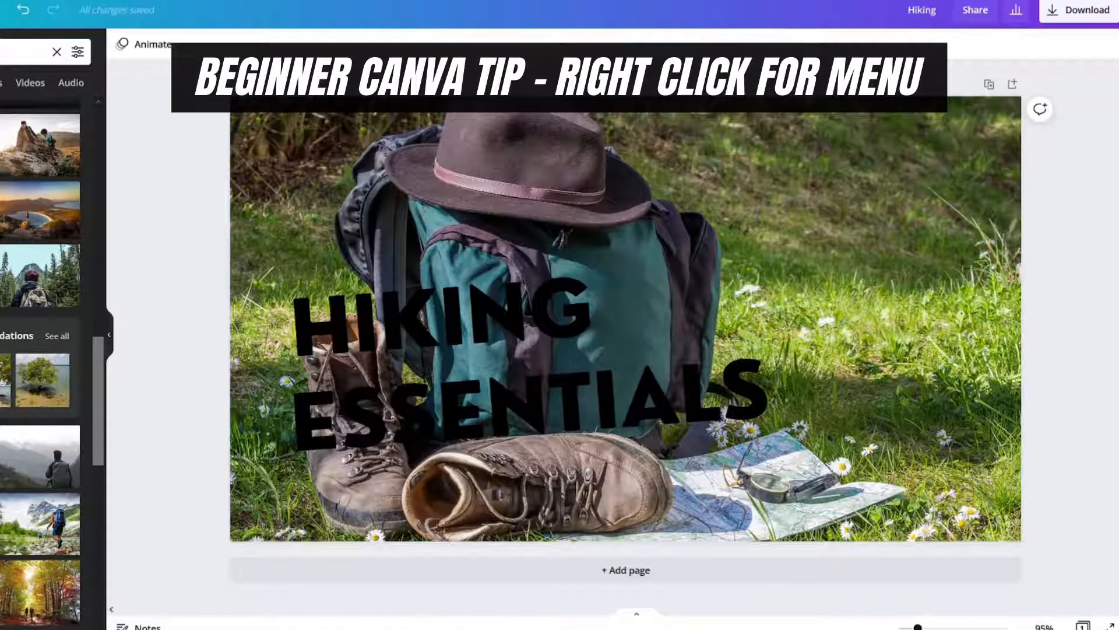
- Search the photos for "hiking woman" and add the portrait of the smiling woman with orange backpack straps
{"action": "scroll", "coordinate": [41, 361], "scroll_direction": "down", "scroll_amount": 6}
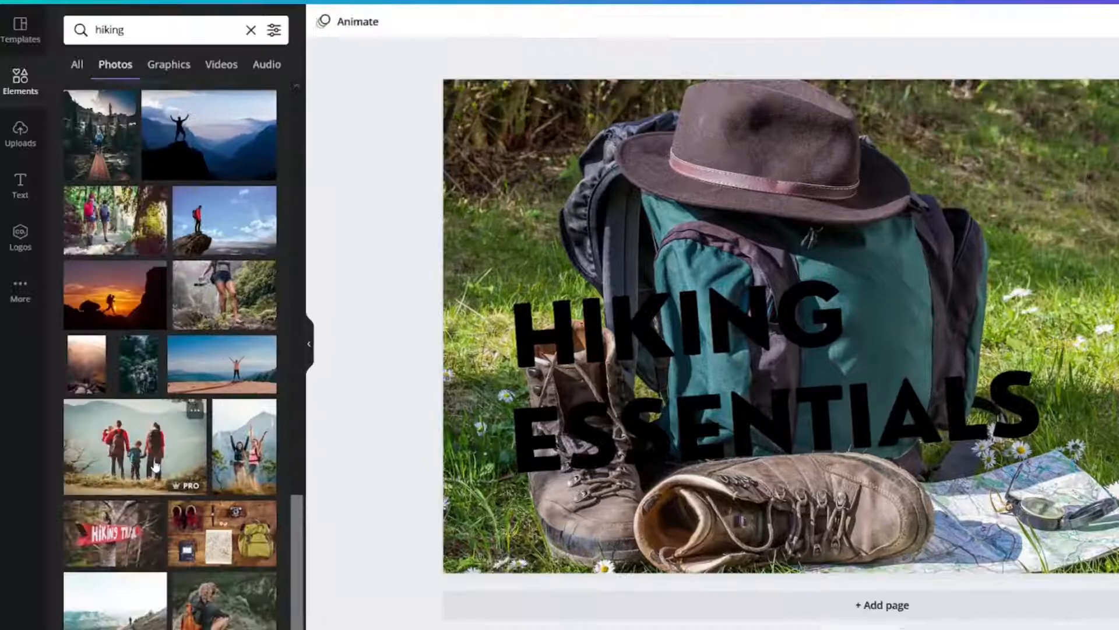
{"action": "scroll", "coordinate": [155, 467], "scroll_direction": "down", "scroll_amount": 5}
{"action": "scroll", "coordinate": [155, 465], "scroll_direction": "down", "scroll_amount": 4}
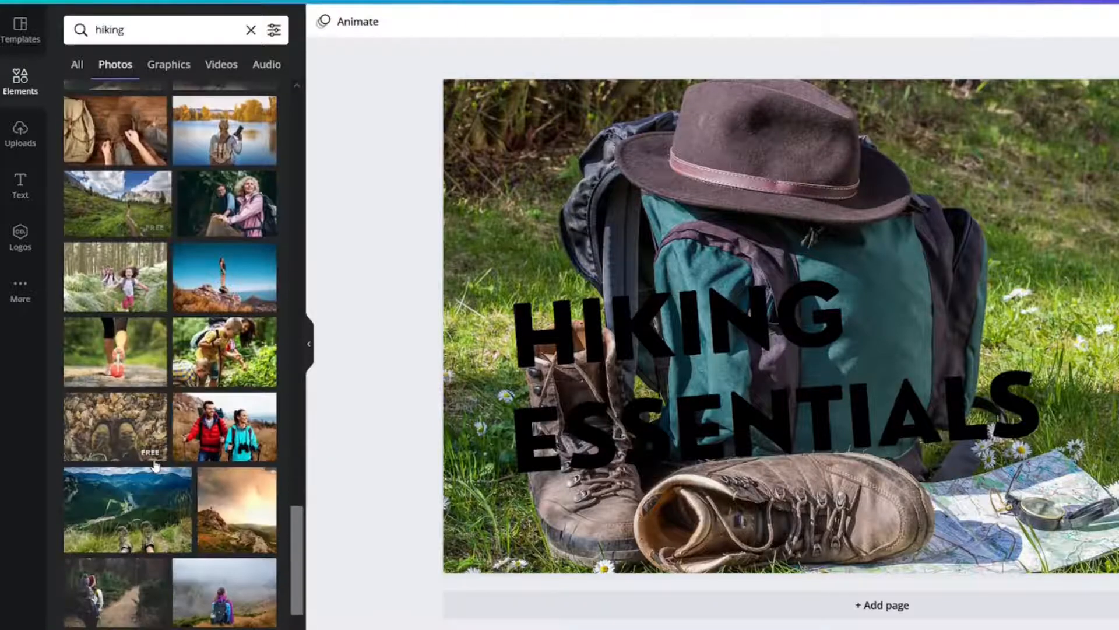
{"action": "left_click", "coordinate": [137, 30]}
{"action": "type", "text": "woman"}
{"action": "key", "text": "Return"}
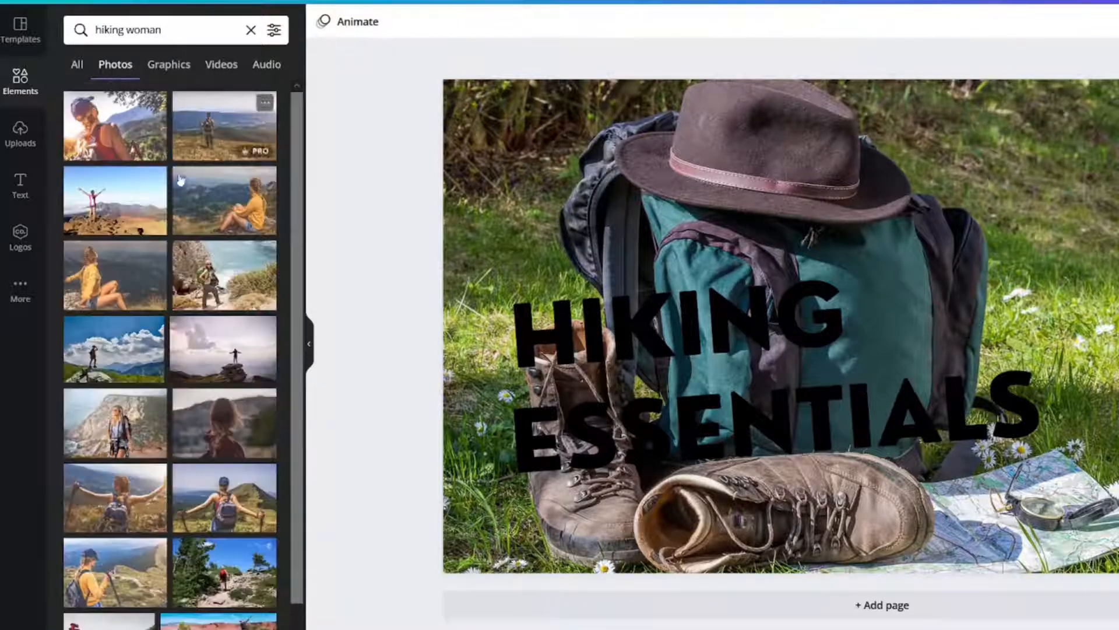
{"action": "scroll", "coordinate": [187, 198], "scroll_direction": "down", "scroll_amount": 5}
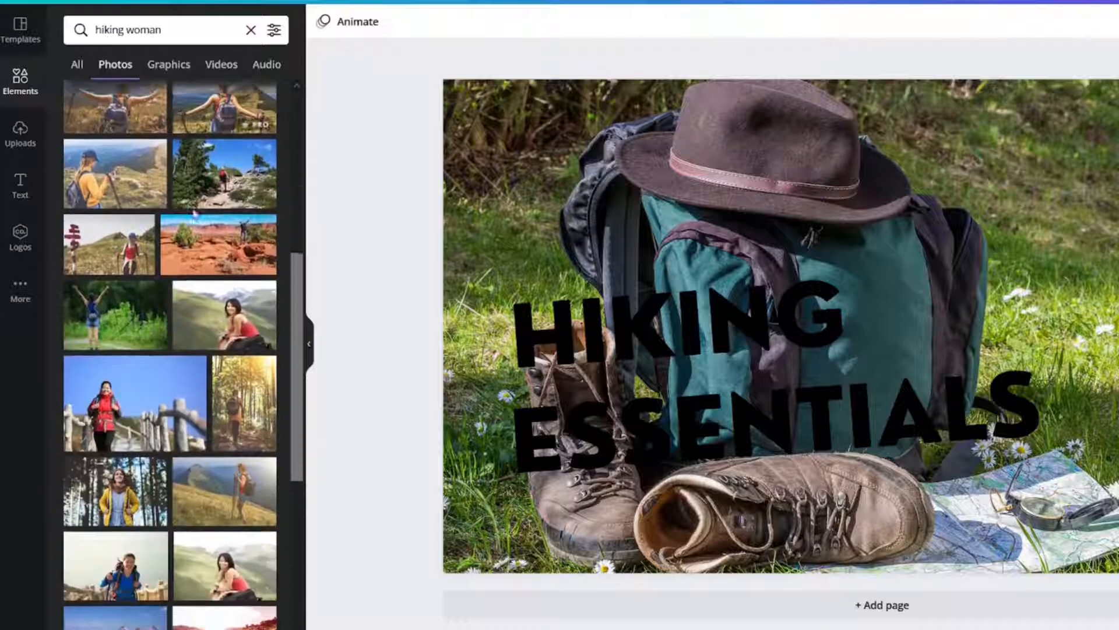
{"action": "scroll", "coordinate": [195, 214], "scroll_direction": "down", "scroll_amount": 8}
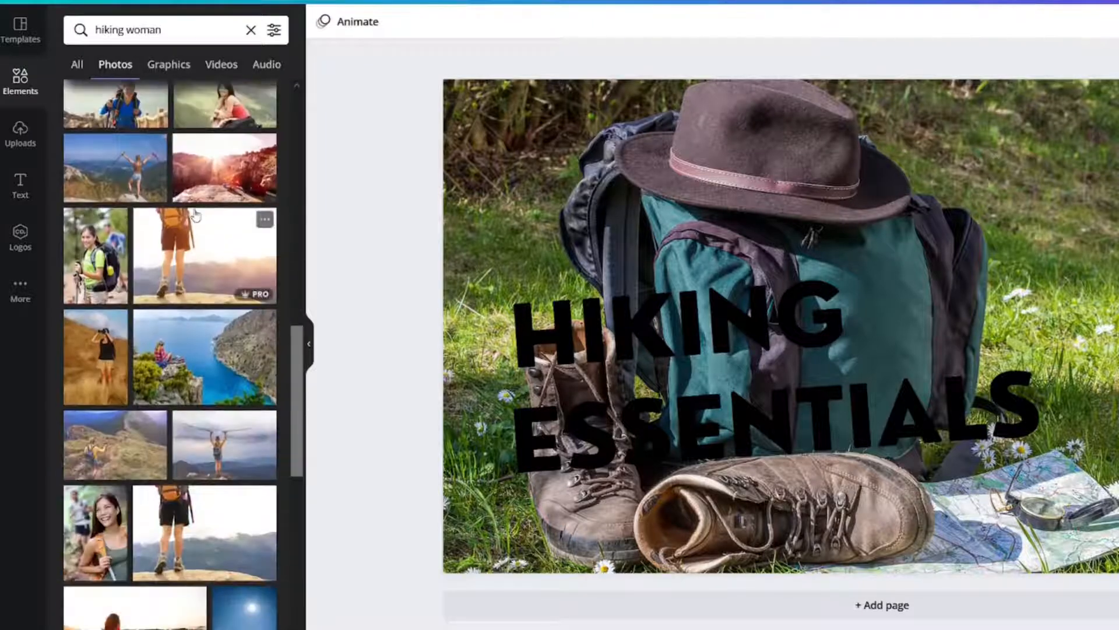
{"action": "scroll", "coordinate": [195, 214], "scroll_direction": "down", "scroll_amount": 5}
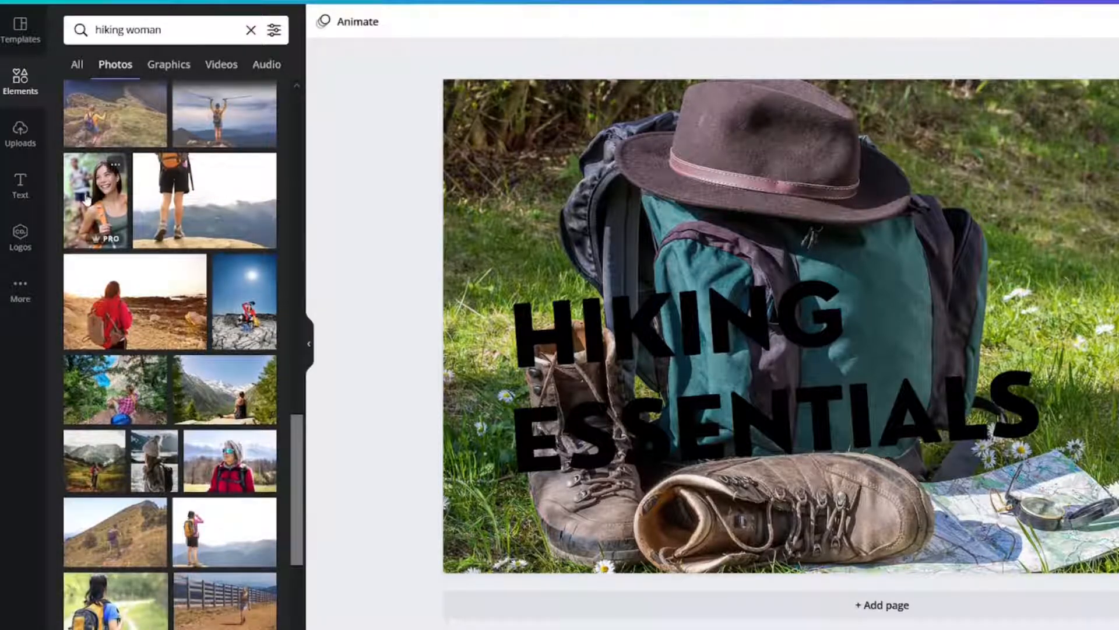
{"action": "left_click", "coordinate": [94, 192]}
- Move the woman's photo to the design's lower-right corner and enlarge it to the full height of the page
{"action": "left_click", "coordinate": [955, 236]}
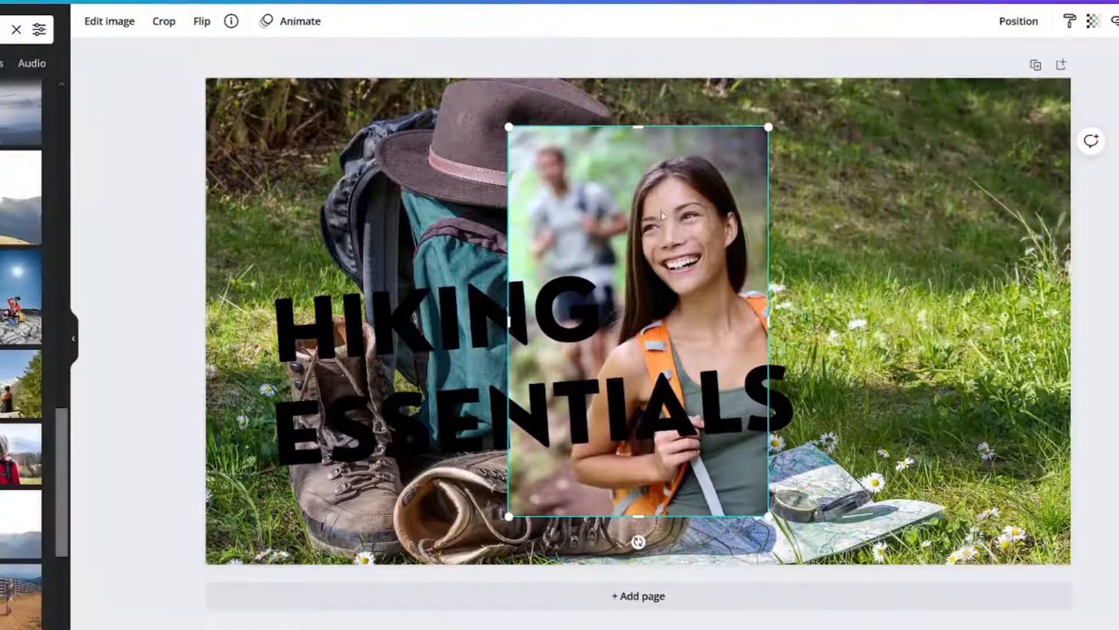
{"action": "left_click_drag", "start_coordinate": [955, 236], "coordinate": [1012, 280]}
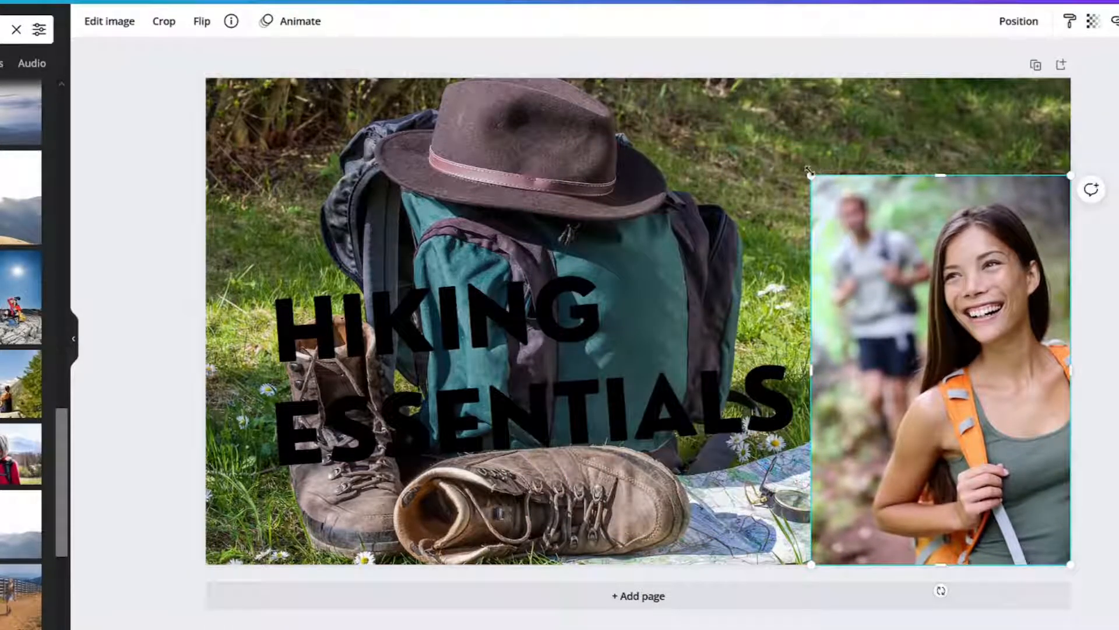
{"action": "left_click_drag", "start_coordinate": [809, 171], "coordinate": [742, 72]}
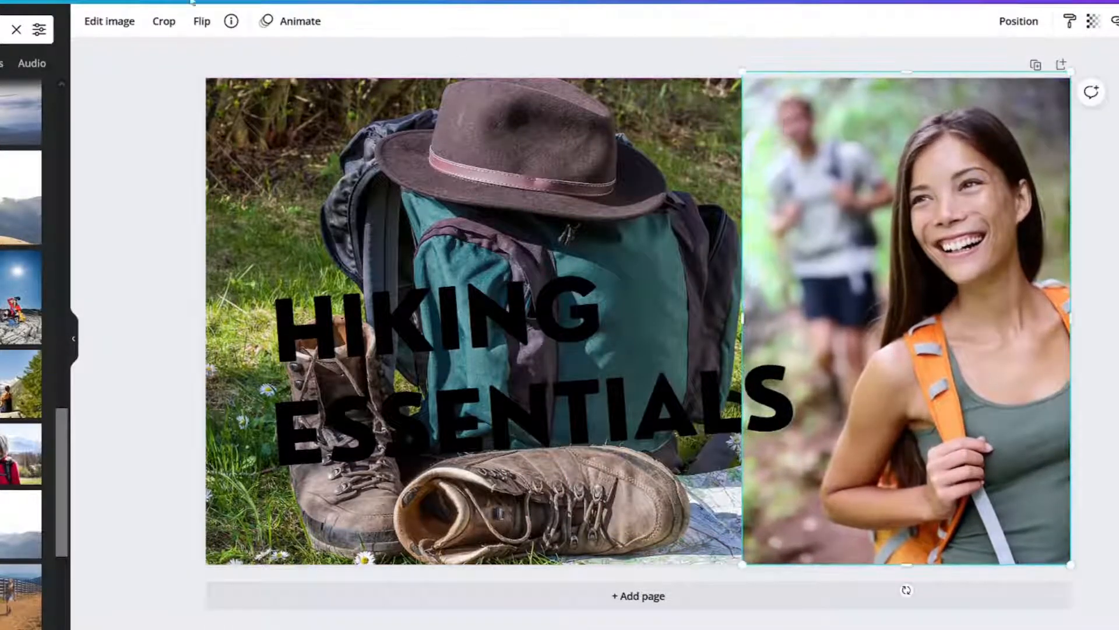
- Remove the background from the woman's photo with the Background Remover
{"action": "left_click", "coordinate": [85, 22]}
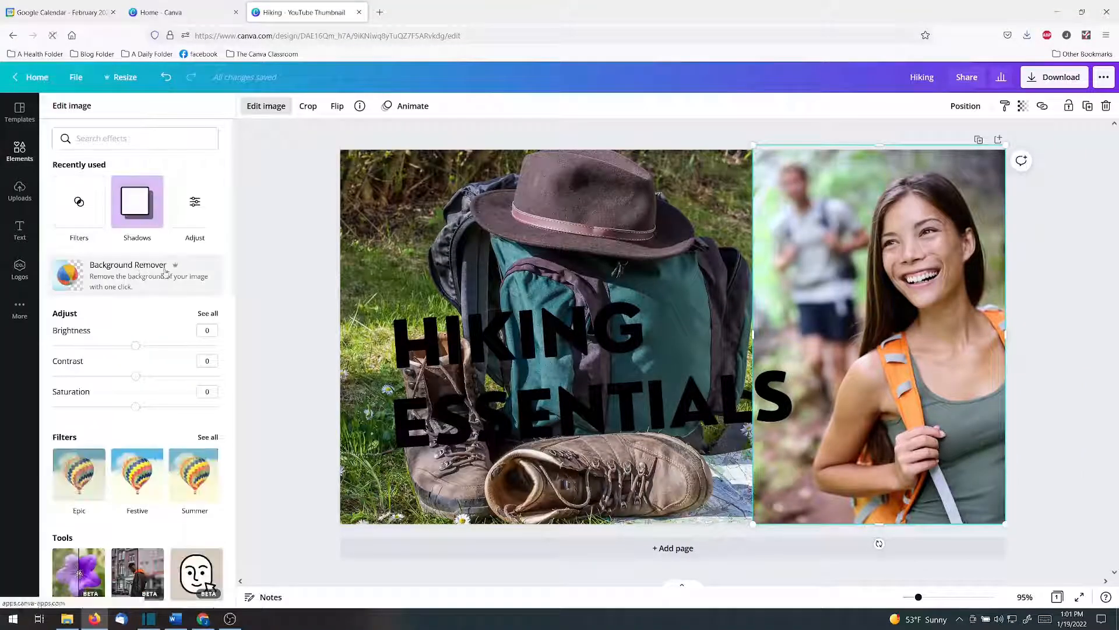
{"action": "left_click", "coordinate": [132, 278]}
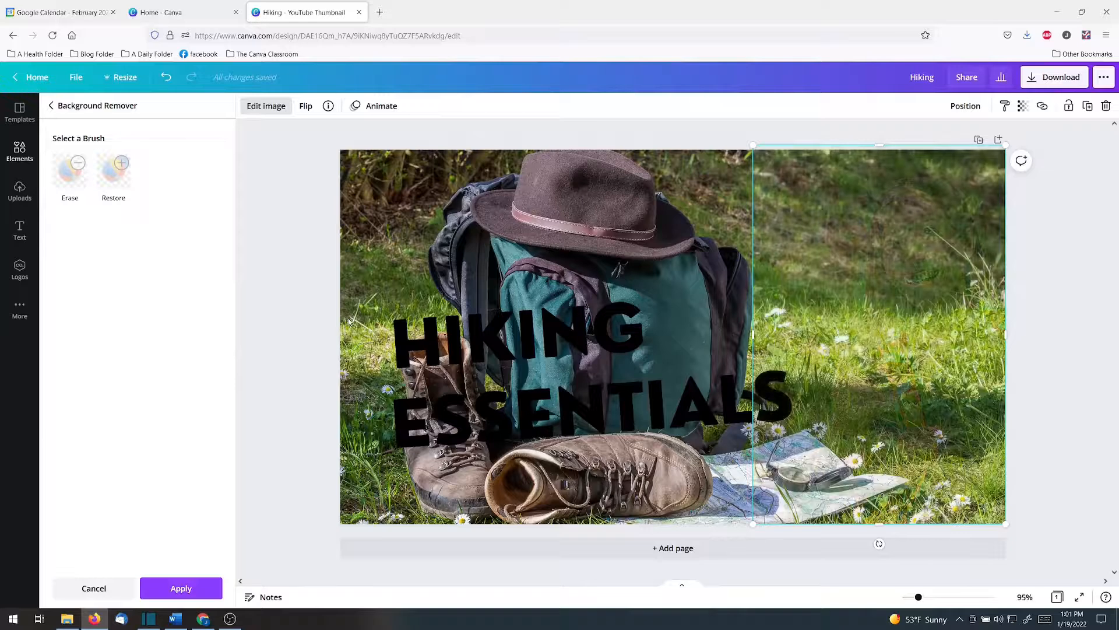
{"action": "left_click", "coordinate": [181, 588]}
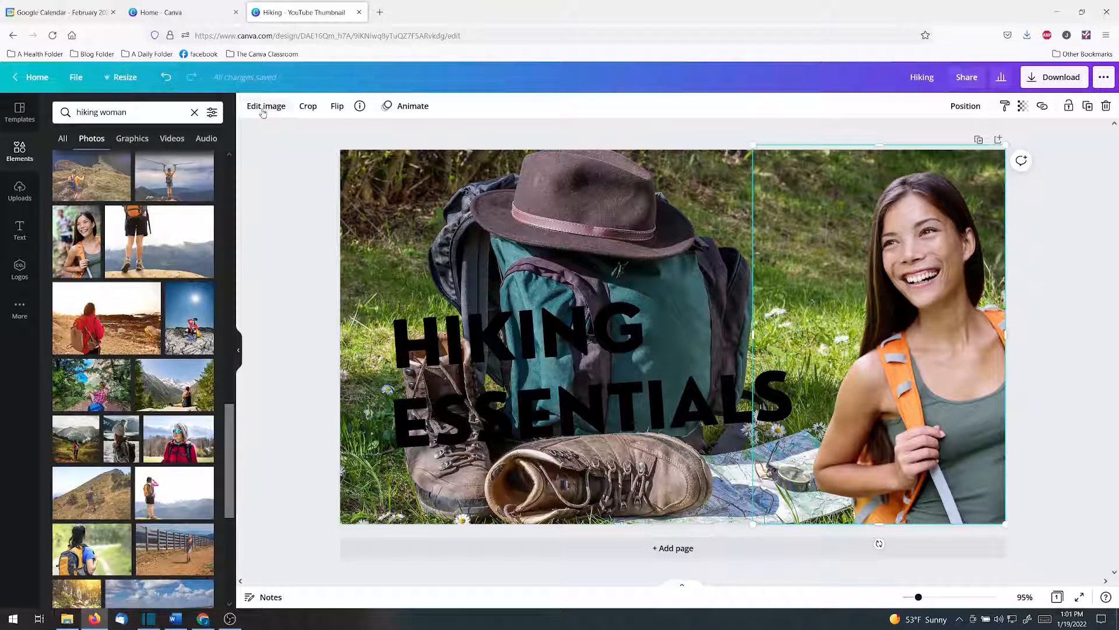
- Apply the Epic filter to both the woman's photo and the backpack background photo
{"action": "left_click", "coordinate": [263, 109]}
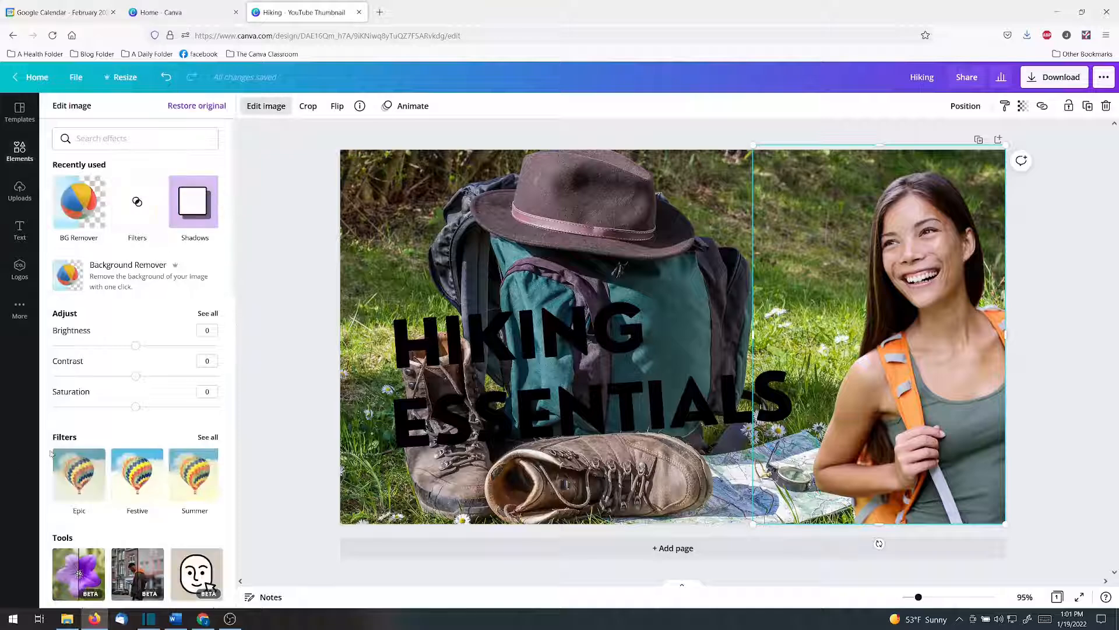
{"action": "left_click", "coordinate": [67, 474]}
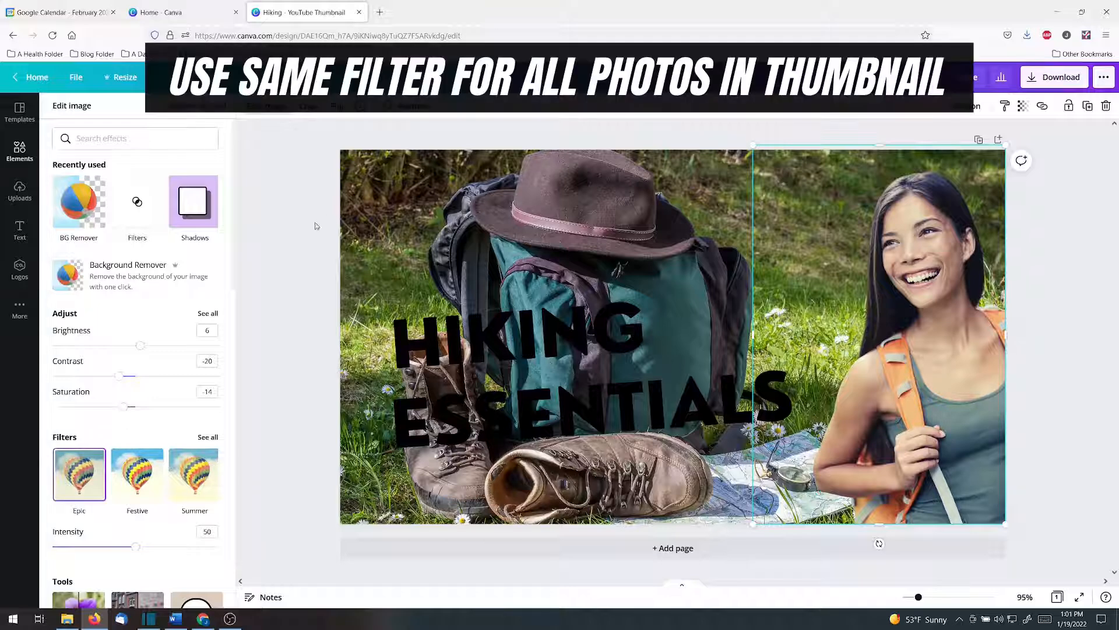
{"action": "left_click", "coordinate": [376, 196]}
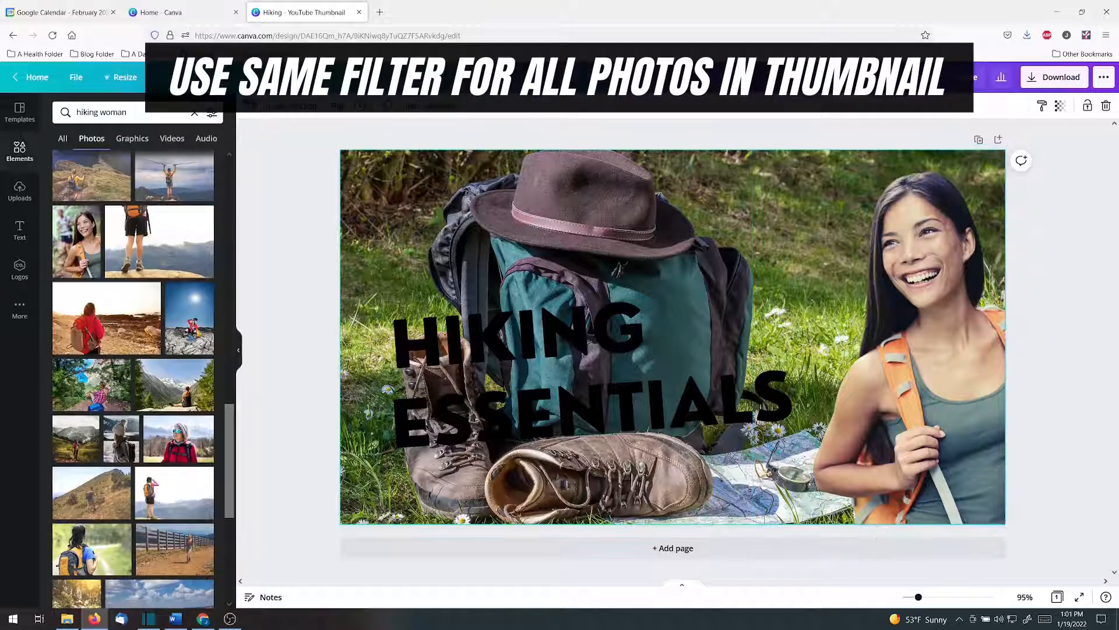
{"action": "left_click", "coordinate": [286, 113]}
{"action": "left_click", "coordinate": [79, 475]}
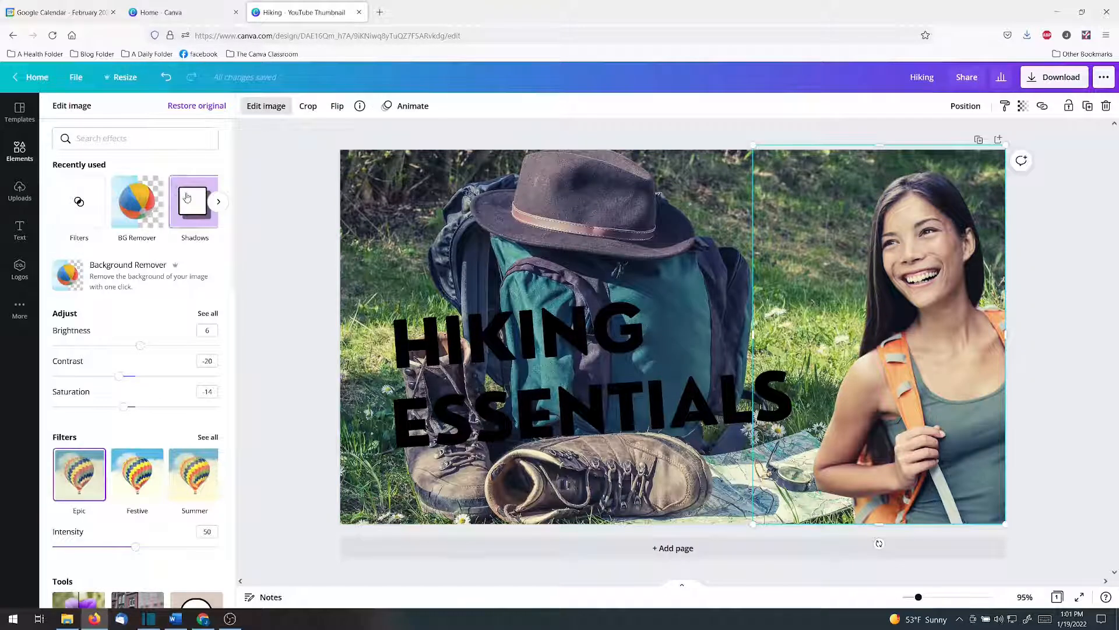
- Add a Drop shadow to the woman's photo and set its direction to Top-left
{"action": "left_click", "coordinate": [186, 198]}
{"action": "left_click", "coordinate": [196, 168]}
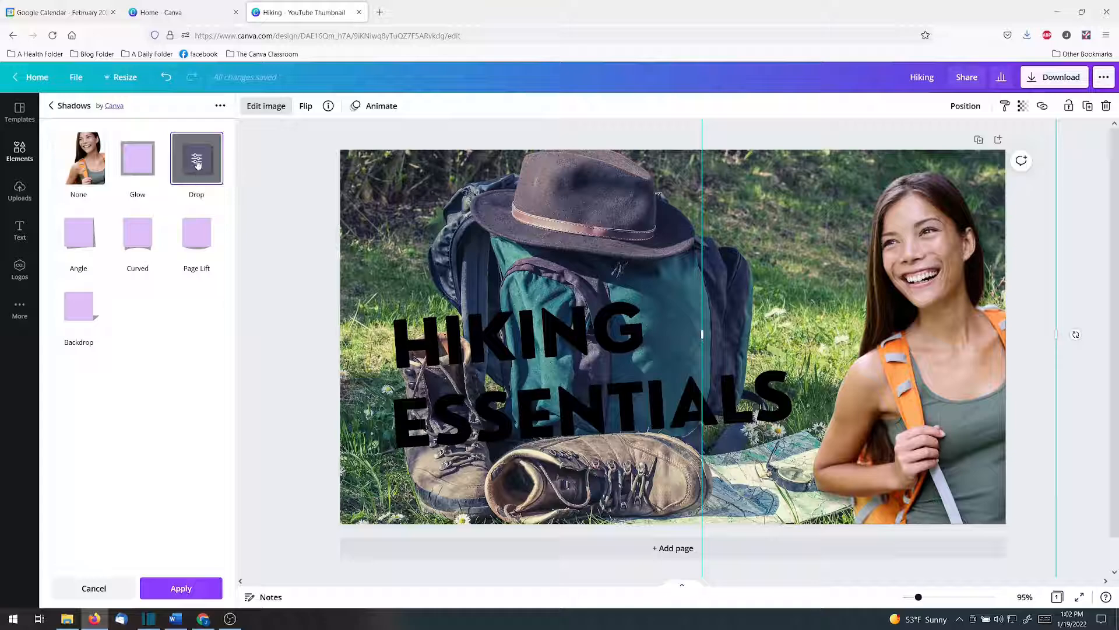
{"action": "left_click", "coordinate": [197, 161]}
{"action": "left_click", "coordinate": [111, 150]}
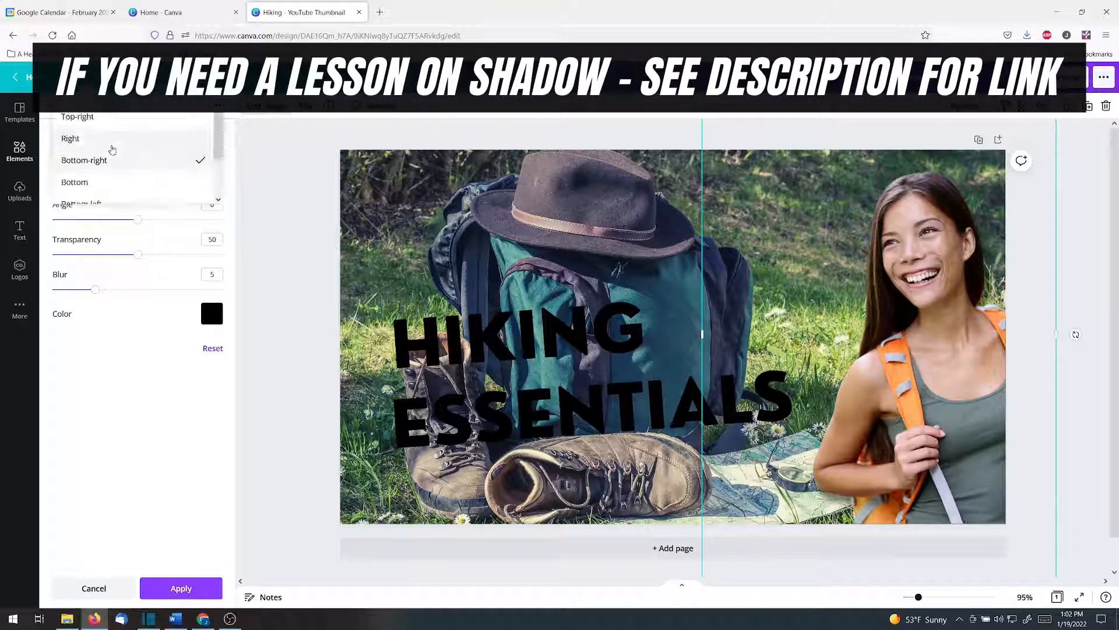
{"action": "left_click", "coordinate": [103, 118]}
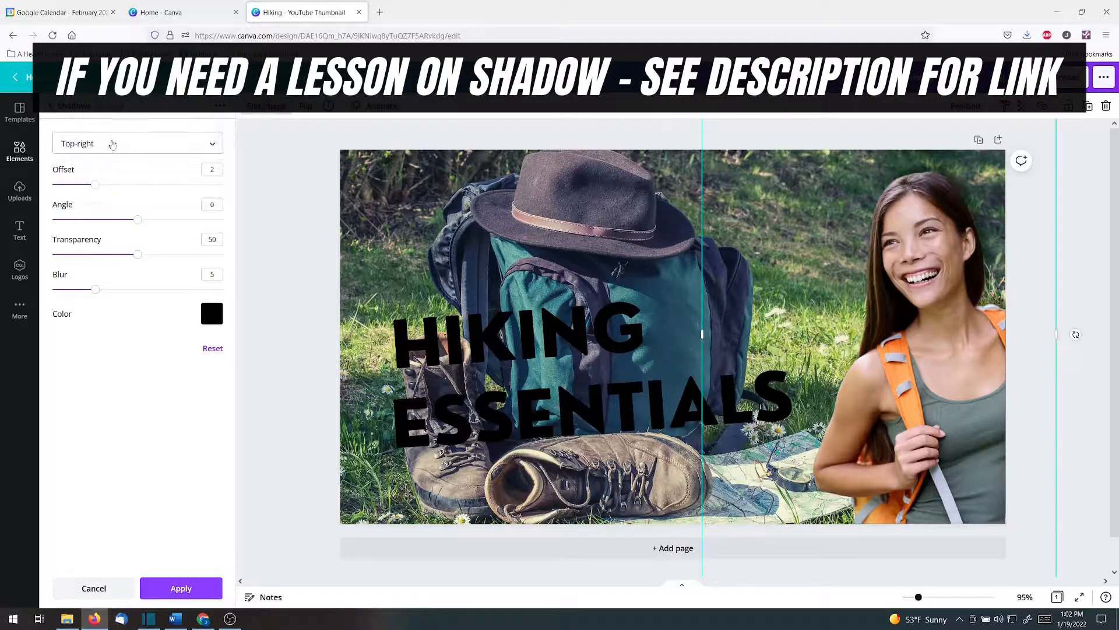
{"action": "left_click", "coordinate": [113, 144]}
{"action": "scroll", "coordinate": [103, 199], "scroll_direction": "down", "scroll_amount": 1}
{"action": "left_click", "coordinate": [92, 218]}
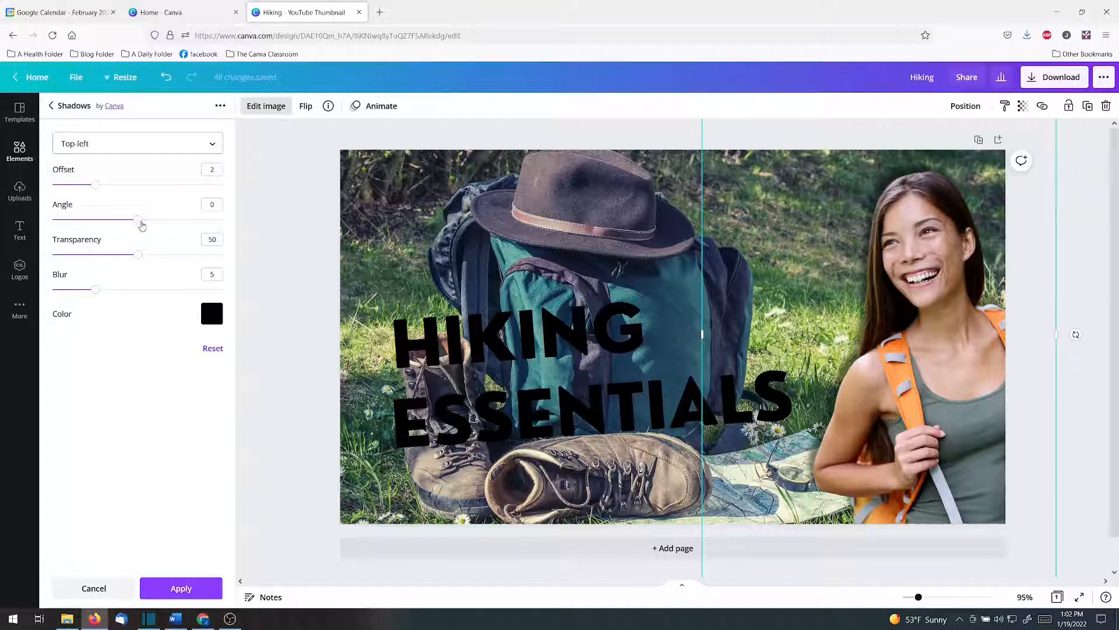
- Set the drop shadow's angle to -2, transparency to 32 and blur to 10, and apply the shadow
{"action": "left_click_drag", "start_coordinate": [142, 226], "coordinate": [107, 256]}
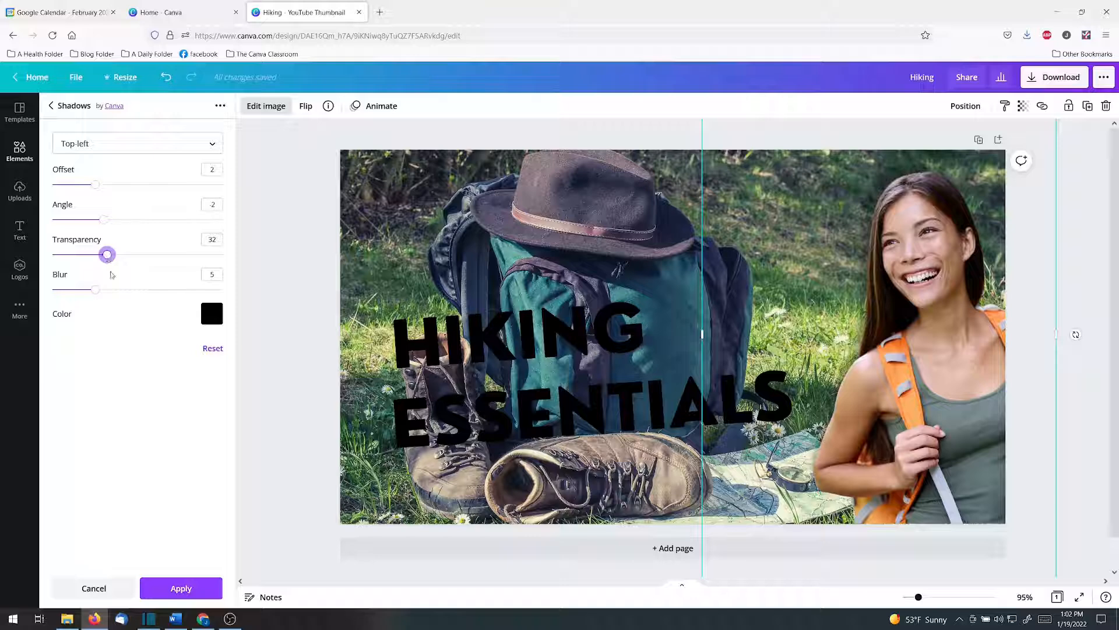
{"action": "left_click_drag", "start_coordinate": [93, 293], "coordinate": [137, 292]}
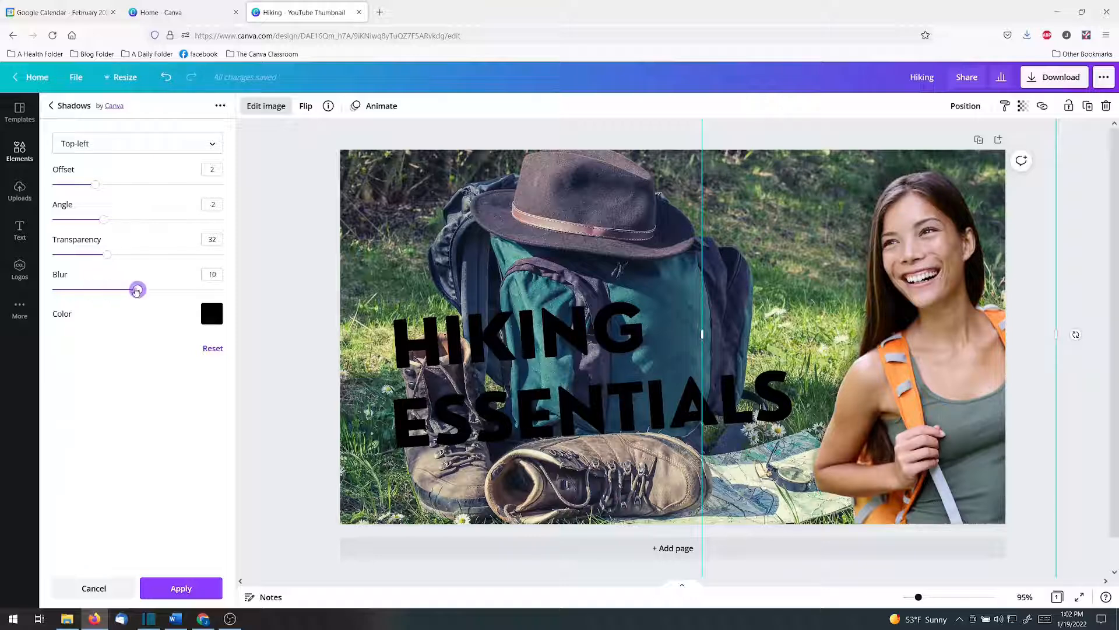
{"action": "left_click", "coordinate": [181, 588]}
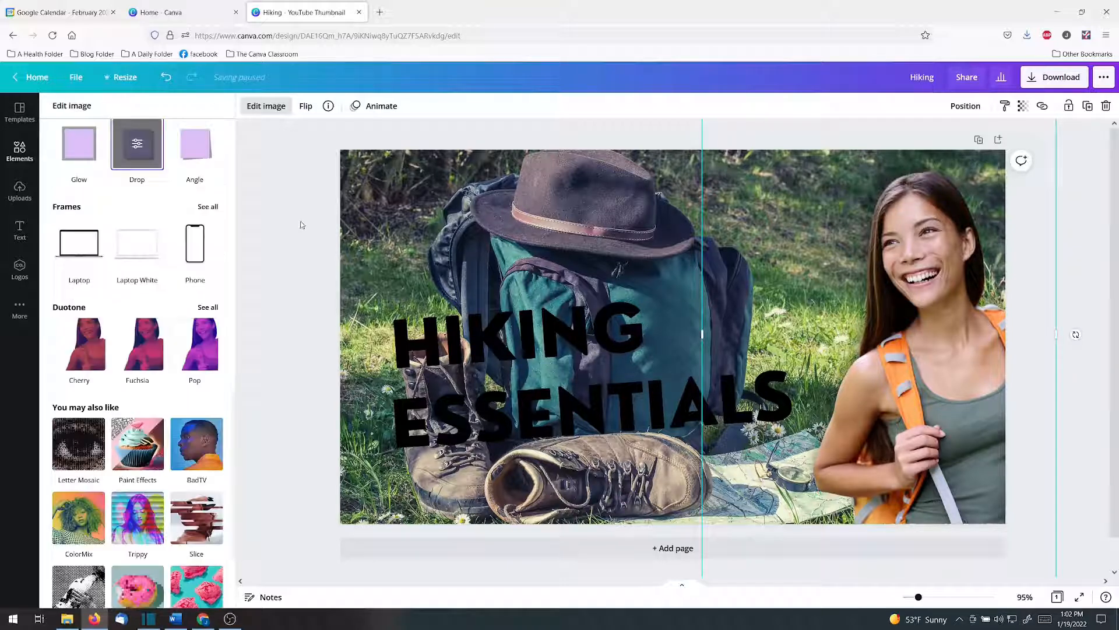
- Blur the backpack background photo through its image adjustments
{"action": "left_click", "coordinate": [390, 226]}
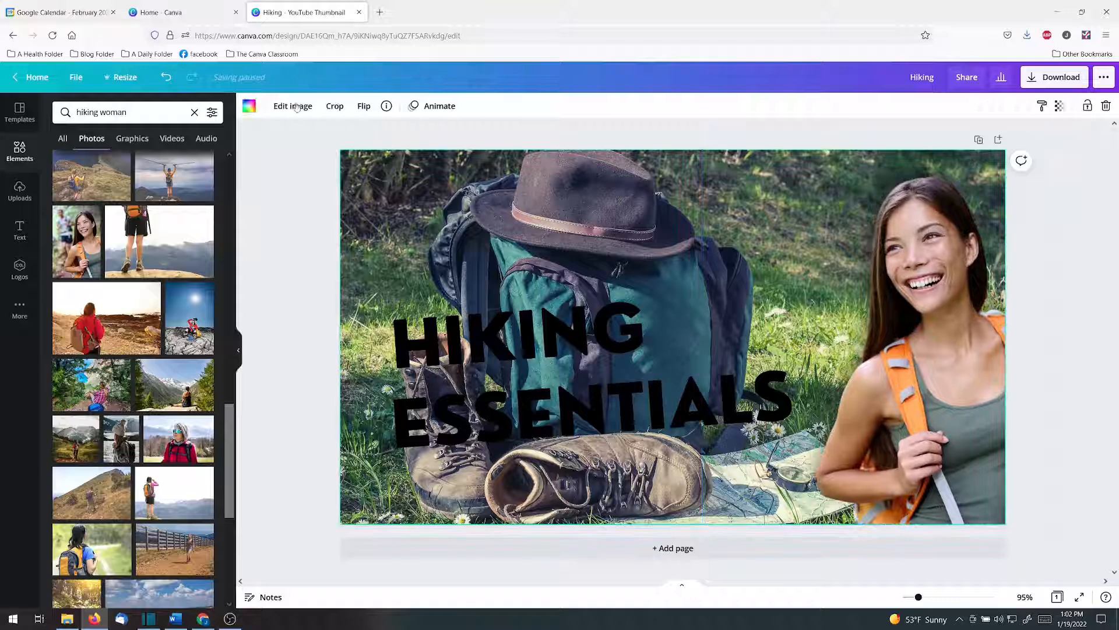
{"action": "left_click", "coordinate": [293, 106]}
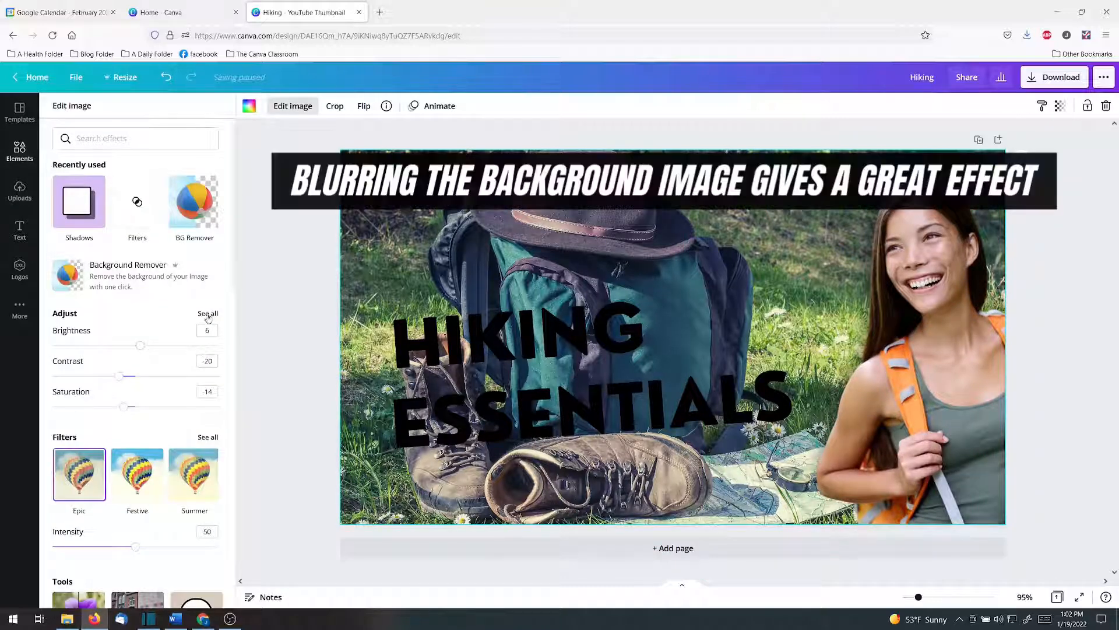
{"action": "left_click", "coordinate": [208, 314]}
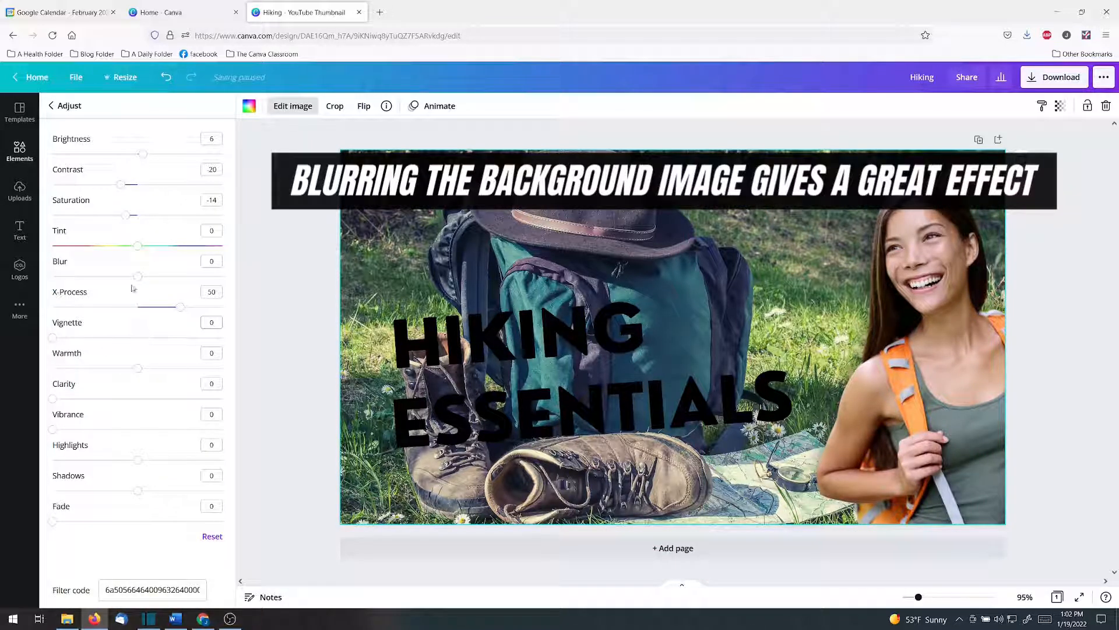
{"action": "left_click_drag", "start_coordinate": [138, 277], "coordinate": [141, 277]}
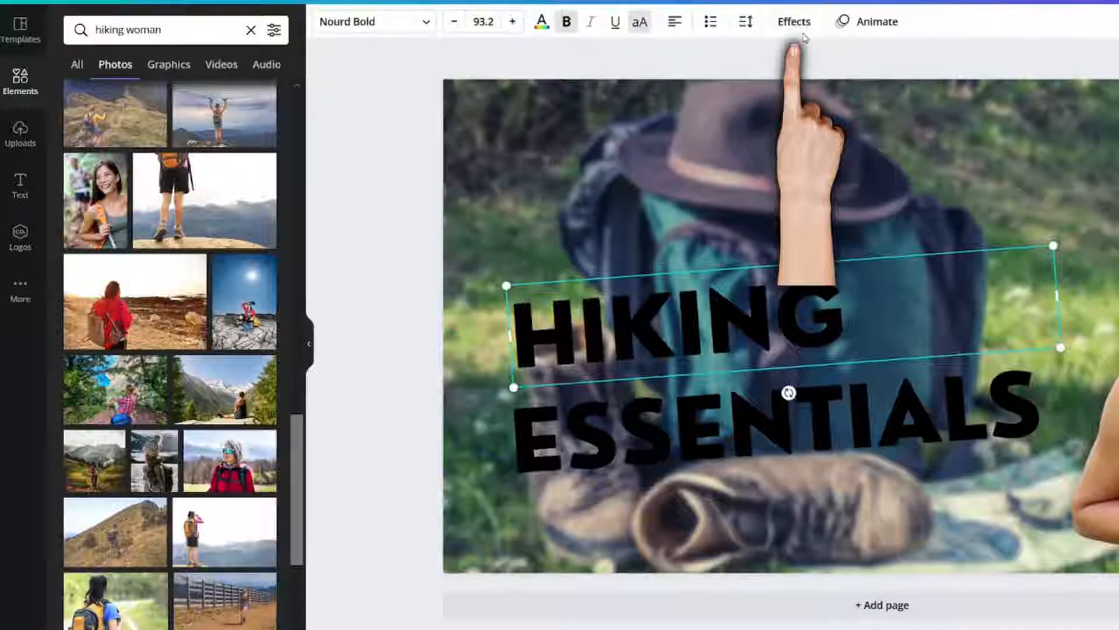
- Give the word HIKING a white Background text effect with spread 17 and roundness 0
{"action": "left_click", "coordinate": [799, 26]}
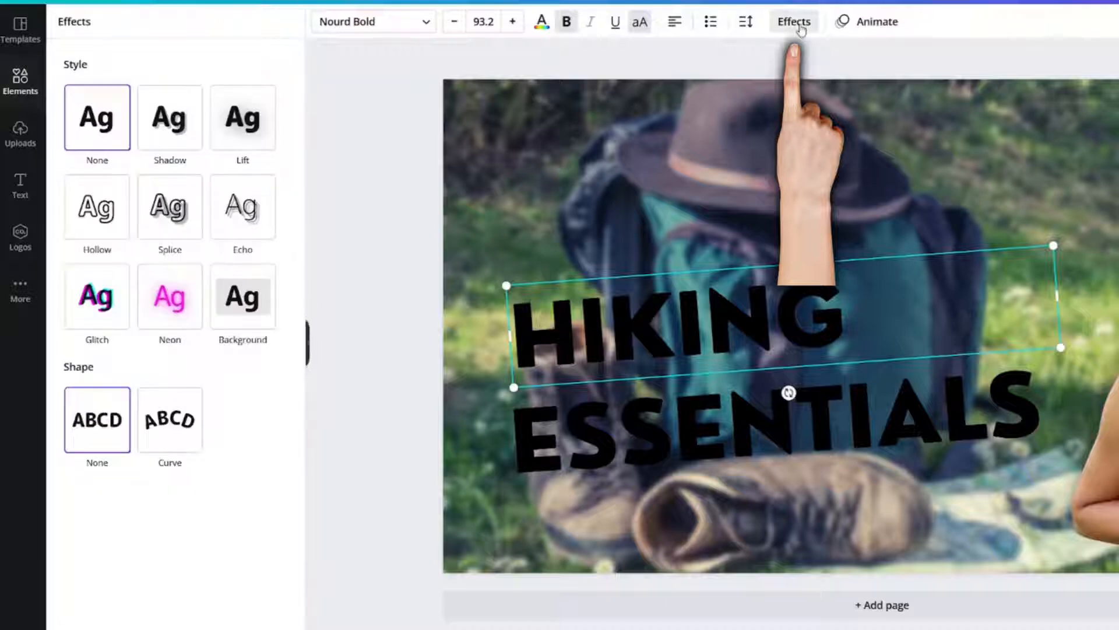
{"action": "left_click", "coordinate": [237, 322]}
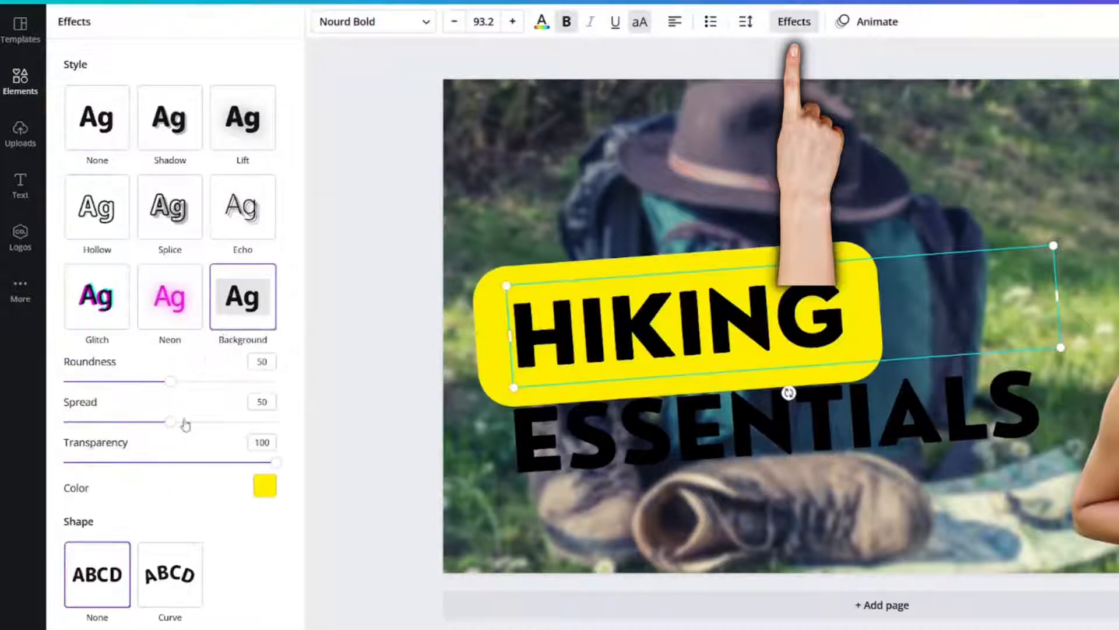
{"action": "left_click_drag", "start_coordinate": [170, 421], "coordinate": [101, 424]}
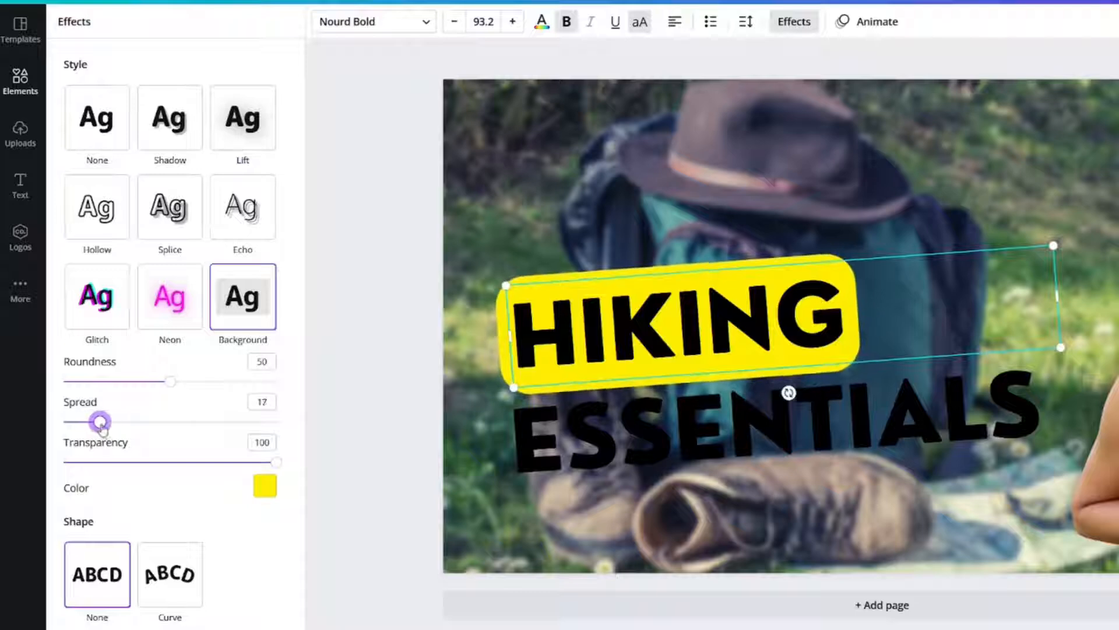
{"action": "left_click_drag", "start_coordinate": [167, 382], "coordinate": [50, 411]}
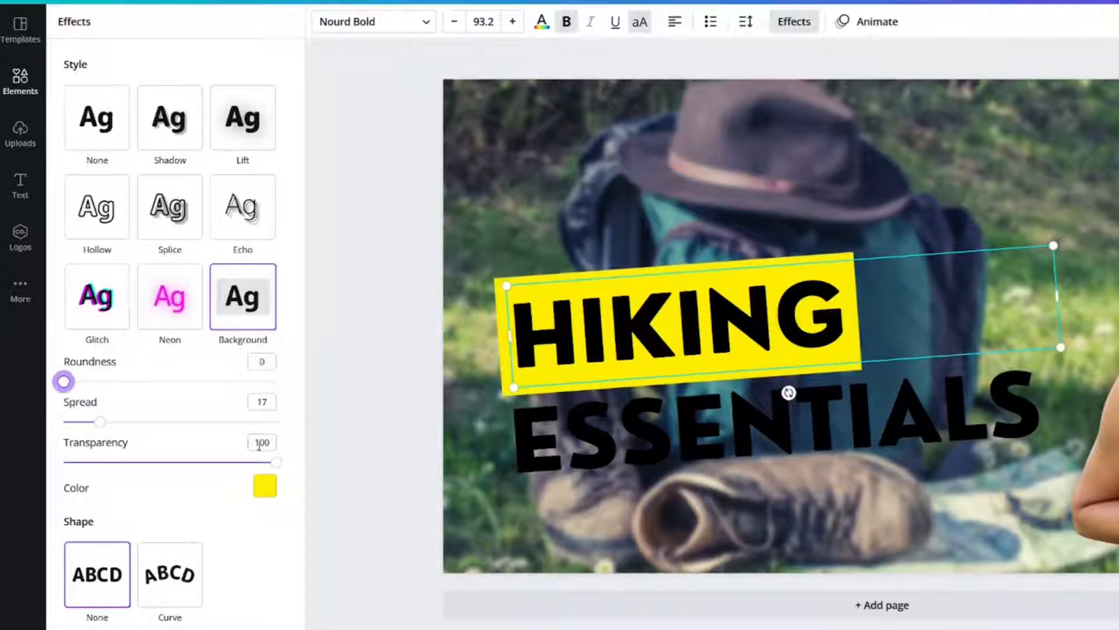
{"action": "left_click", "coordinate": [262, 486]}
{"action": "left_click", "coordinate": [142, 275]}
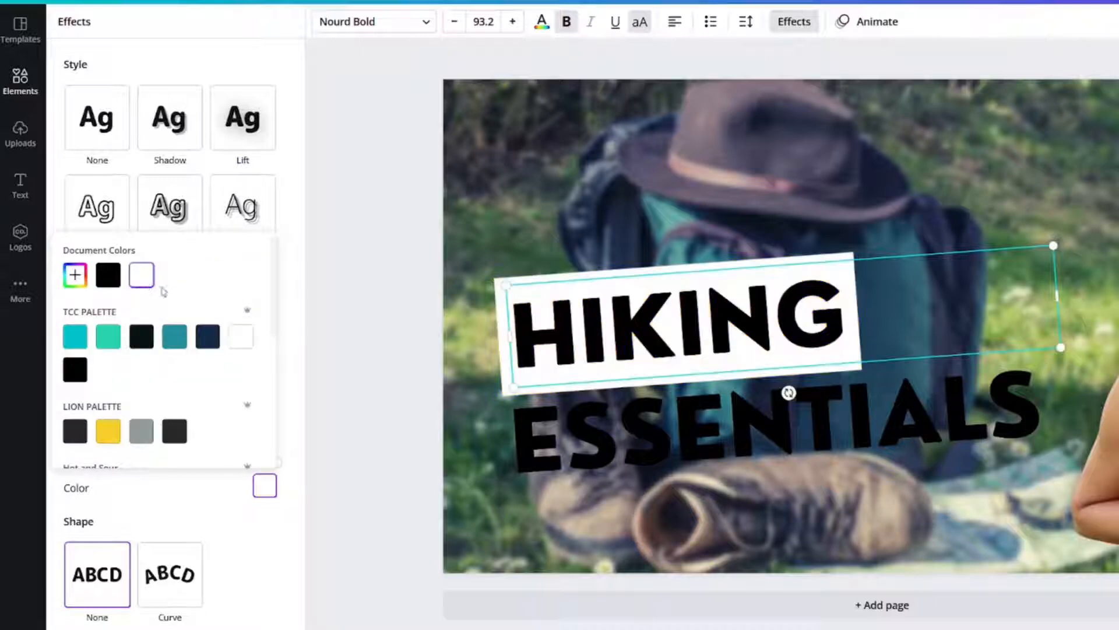
{"action": "left_click", "coordinate": [583, 424]}
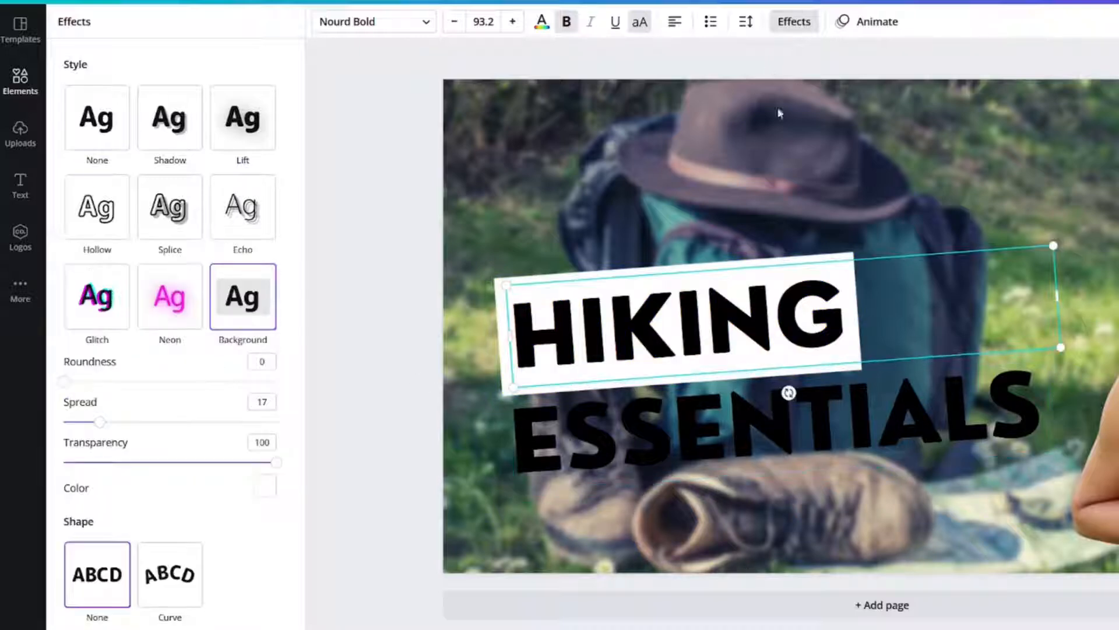
- Give the word ESSENTIALS a Background text effect with spread 17 and roundness 0
{"action": "left_click", "coordinate": [703, 432]}
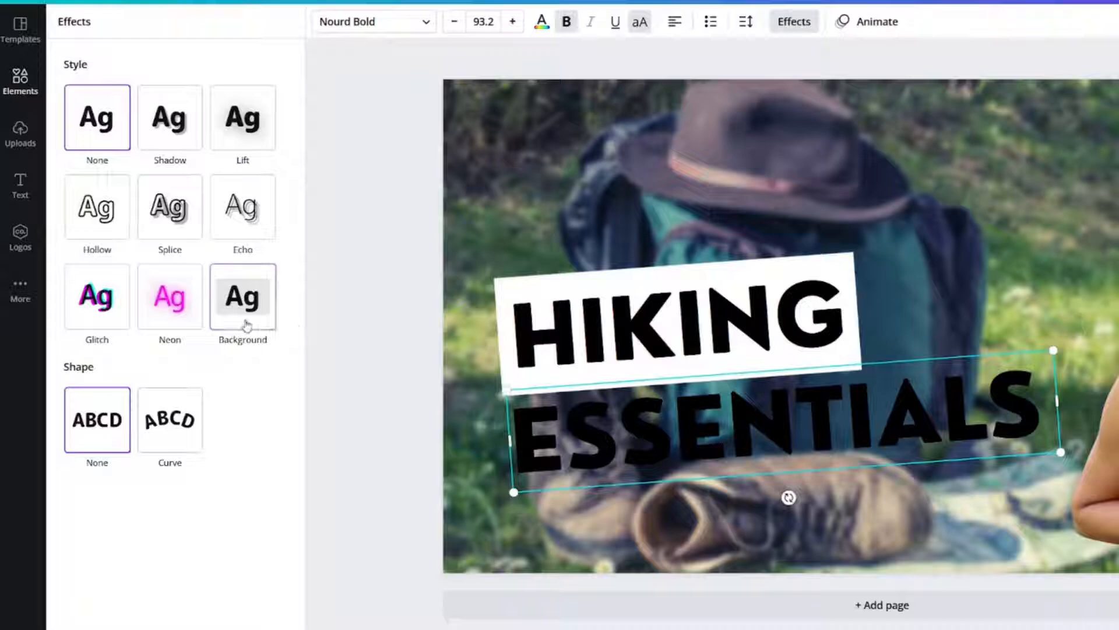
{"action": "left_click", "coordinate": [242, 295]}
{"action": "left_click", "coordinate": [262, 401]}
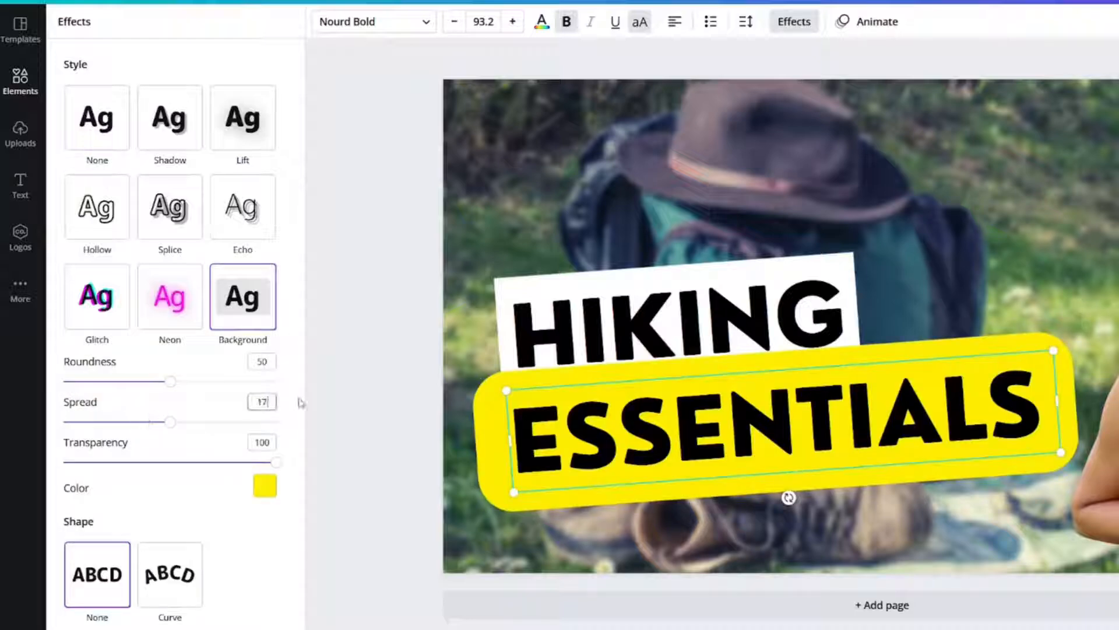
{"action": "key", "text": "Return"}
{"action": "left_click", "coordinate": [262, 361]}
{"action": "type", "text": "0"}
{"action": "key", "text": "Return"}
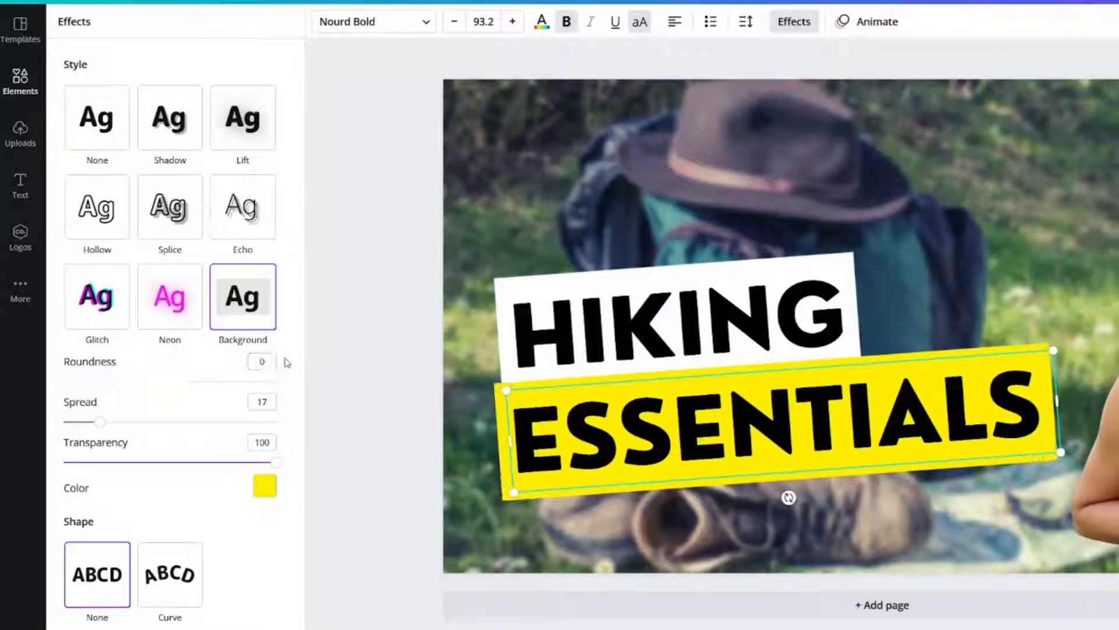
- Try white and the LION PALETTE yellow as the background effect color behind ESSENTIALS
{"action": "left_click", "coordinate": [265, 484]}
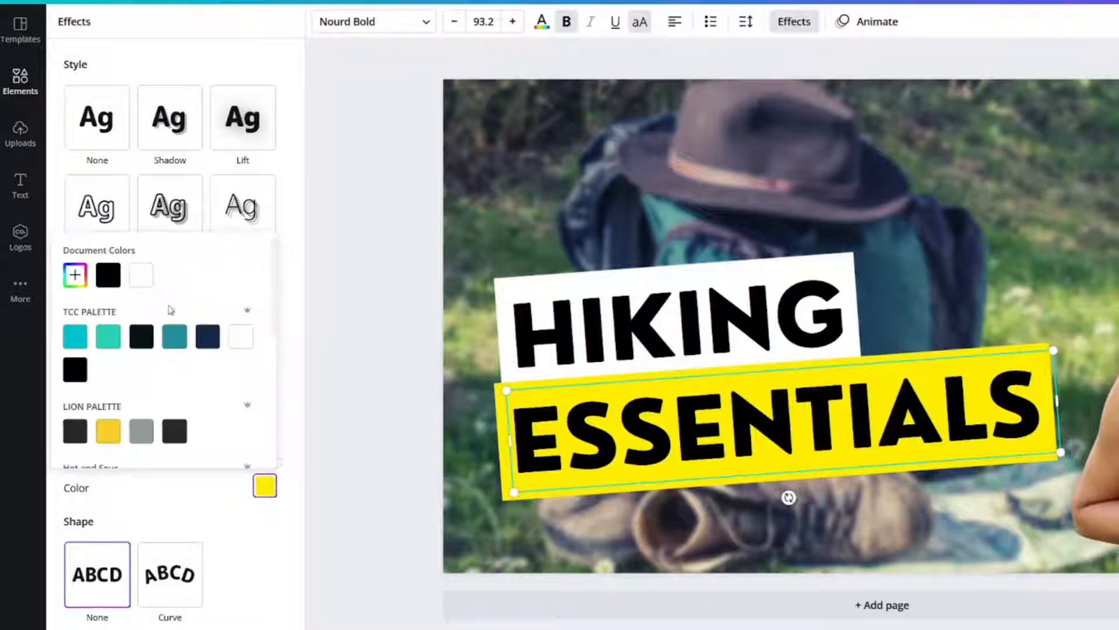
{"action": "left_click", "coordinate": [145, 283]}
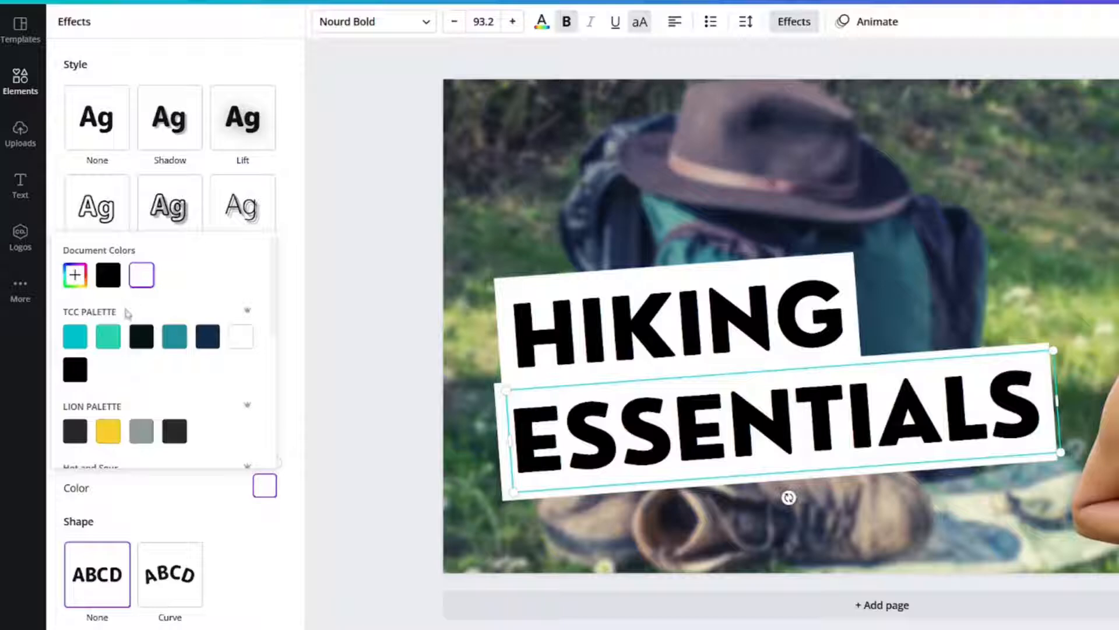
{"action": "left_click", "coordinate": [111, 437]}
{"action": "left_click", "coordinate": [75, 275]}
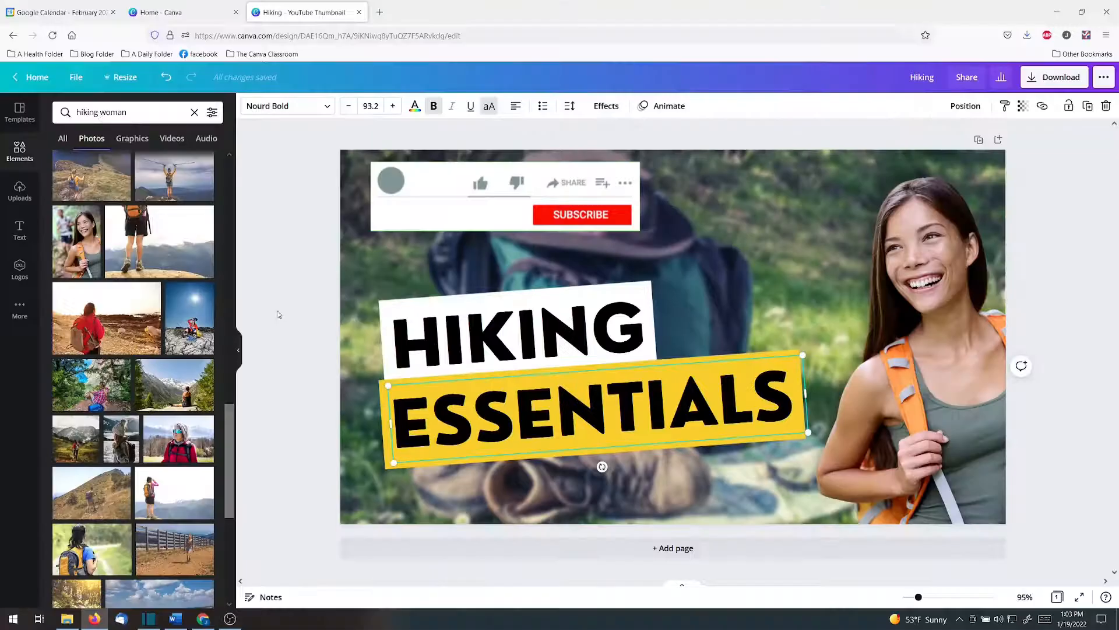
- Switch to the design in Chrome and sample the backpack strap's orange with the eyedropper as the background color behind ESSENTIALS
{"action": "left_click", "coordinate": [202, 619]}
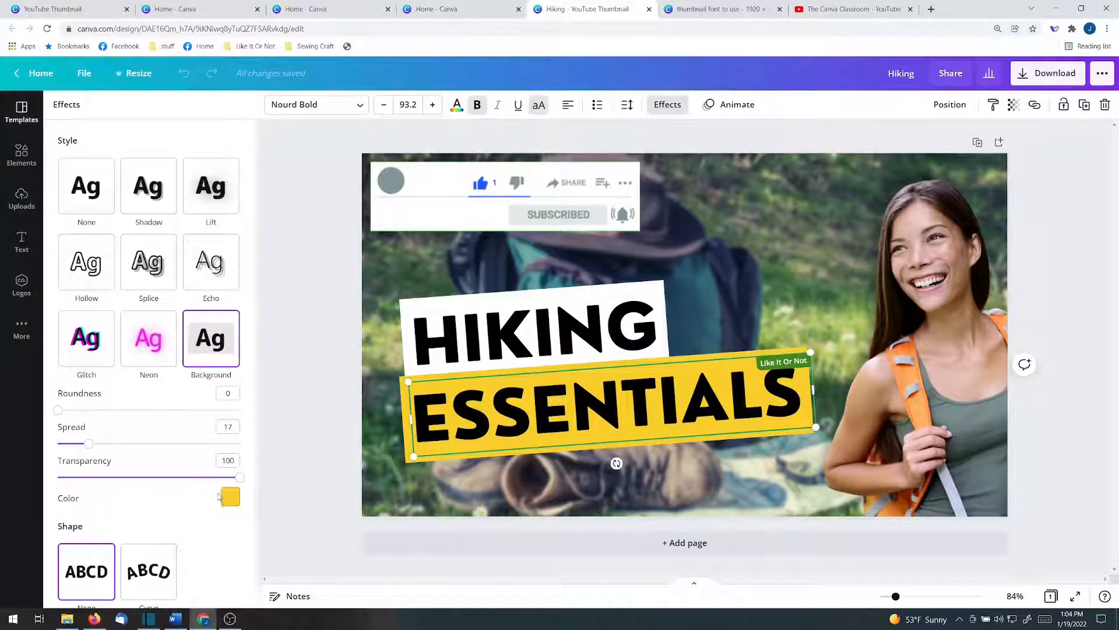
{"action": "left_click", "coordinate": [230, 496]}
{"action": "left_click", "coordinate": [72, 321]}
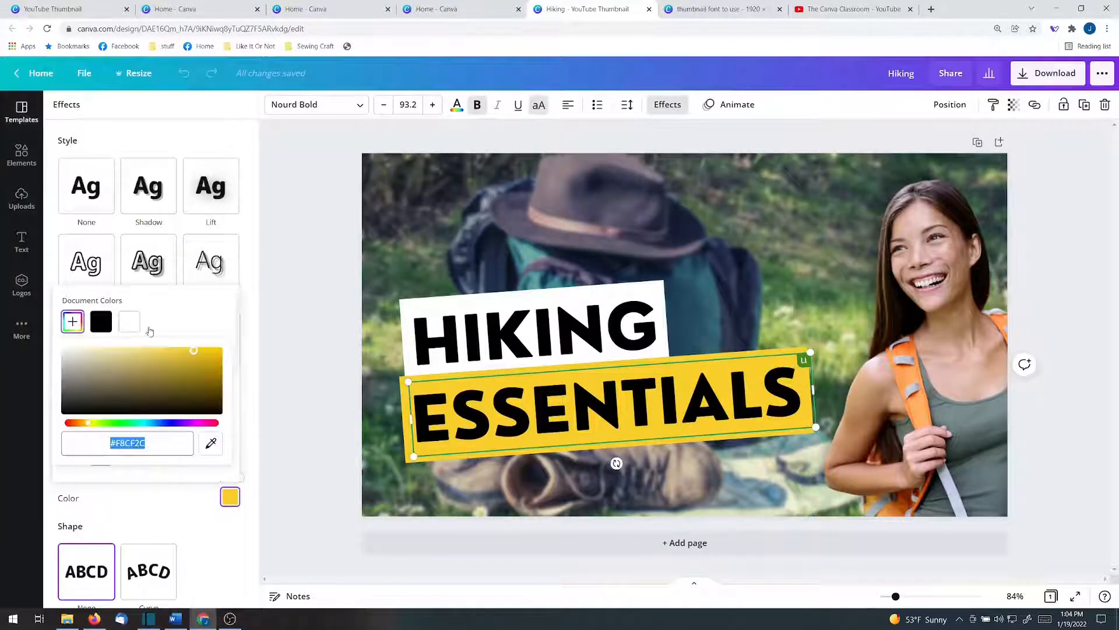
{"action": "left_click", "coordinate": [210, 443]}
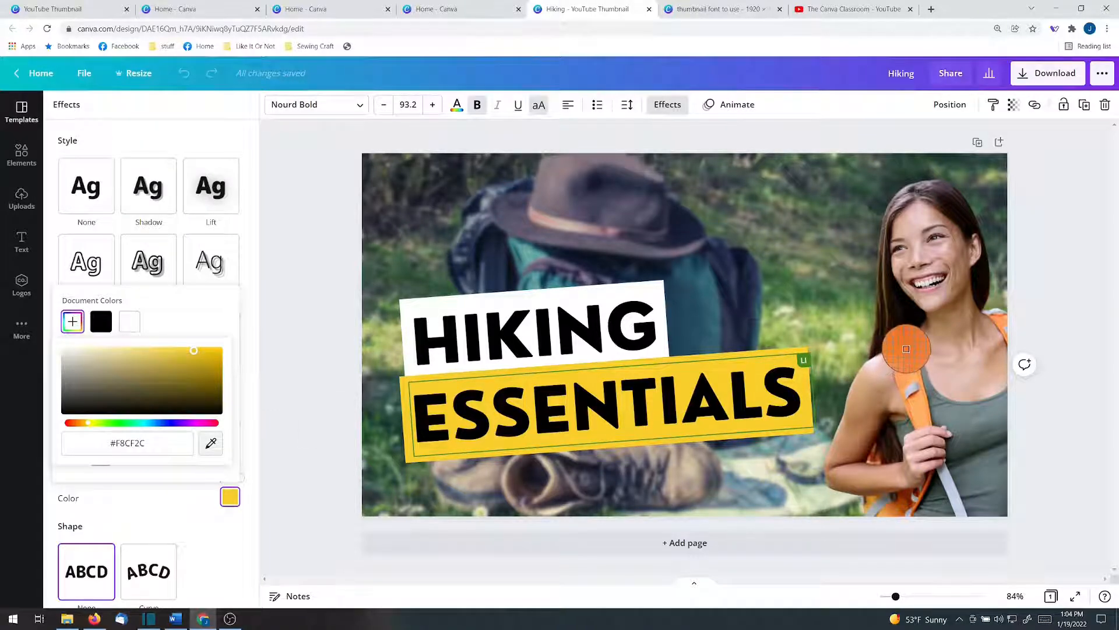
{"action": "left_click", "coordinate": [906, 348]}
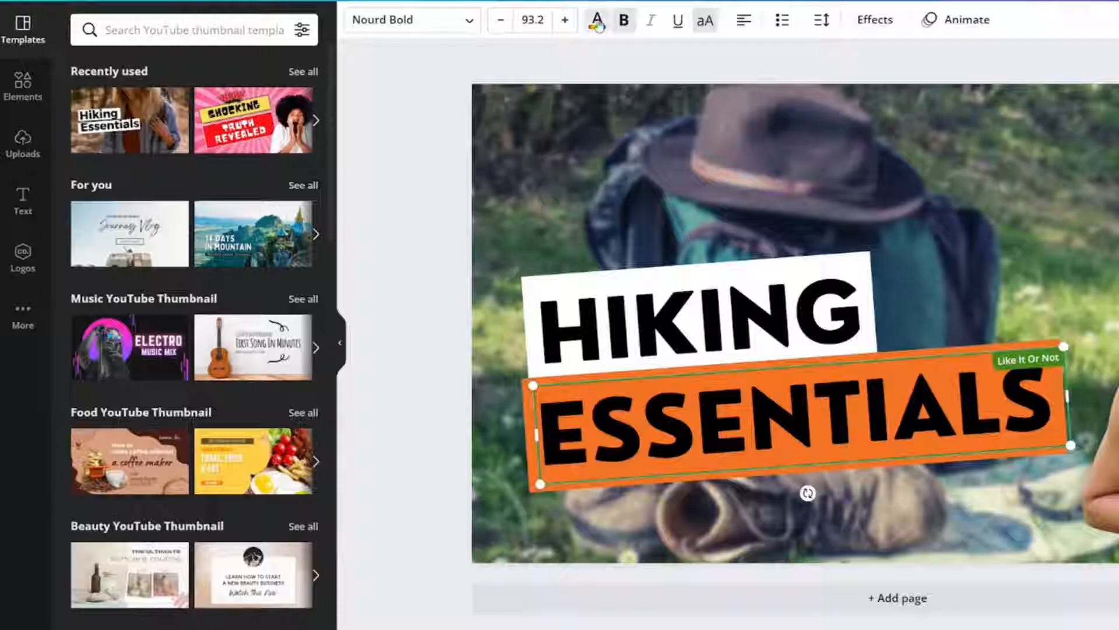
- Change the text color of ESSENTIALS to white
{"action": "left_click", "coordinate": [457, 105]}
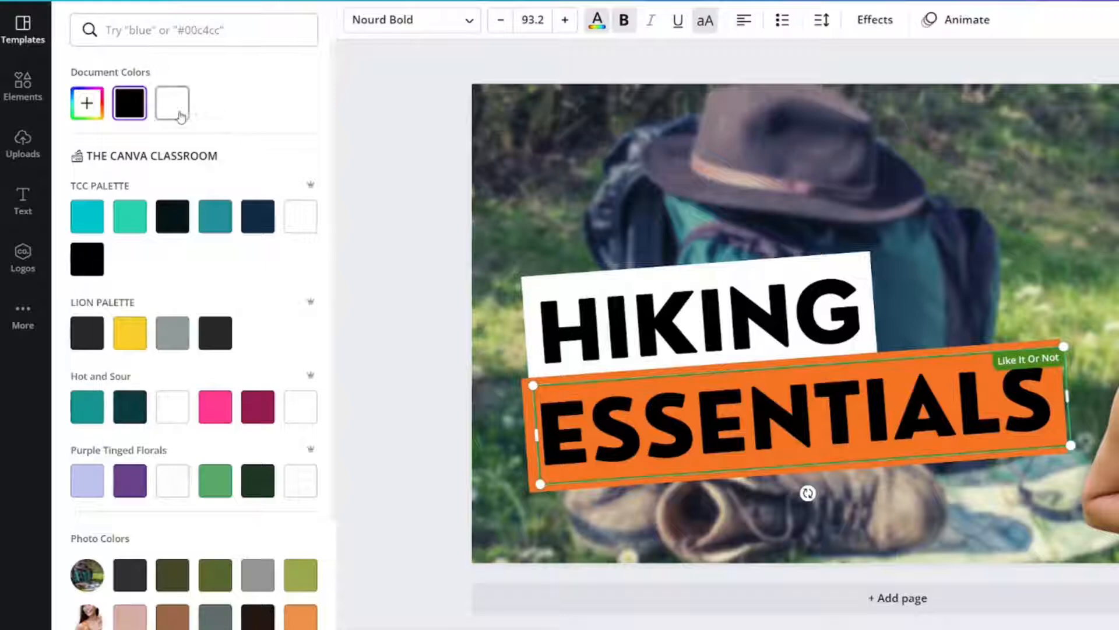
{"action": "left_click", "coordinate": [138, 173]}
{"action": "left_click", "coordinate": [180, 115]}
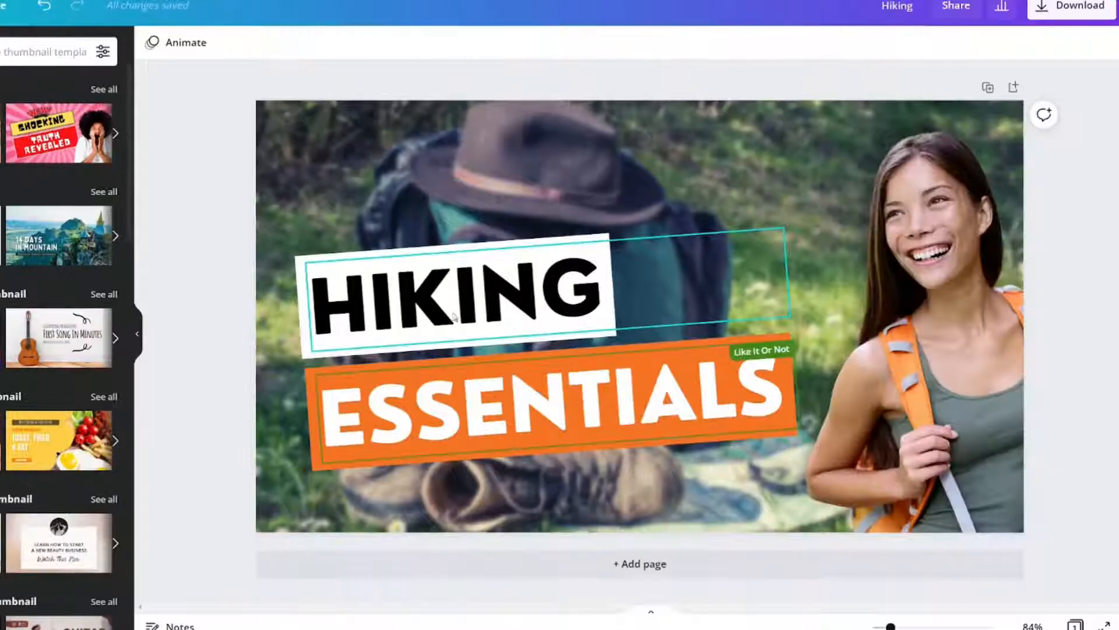
- Select both title words and enlarge them together to about 996 wide by 475 high
{"action": "left_click", "coordinate": [700, 324]}
{"action": "left_click", "coordinate": [708, 424], "text": "shift"}
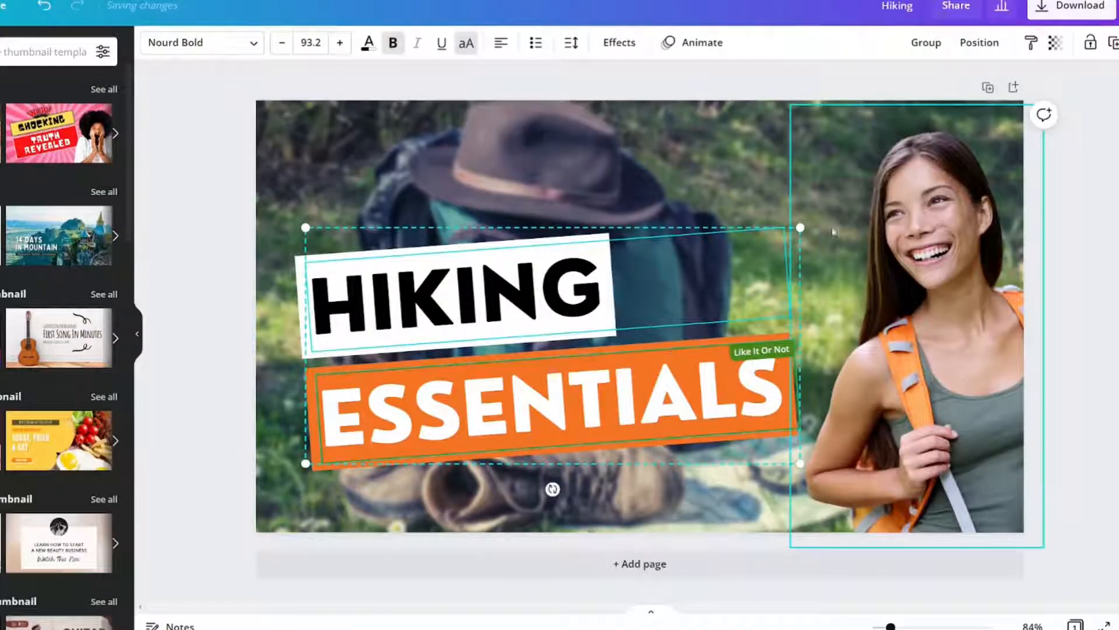
{"action": "left_click_drag", "start_coordinate": [800, 227], "coordinate": [907, 183]}
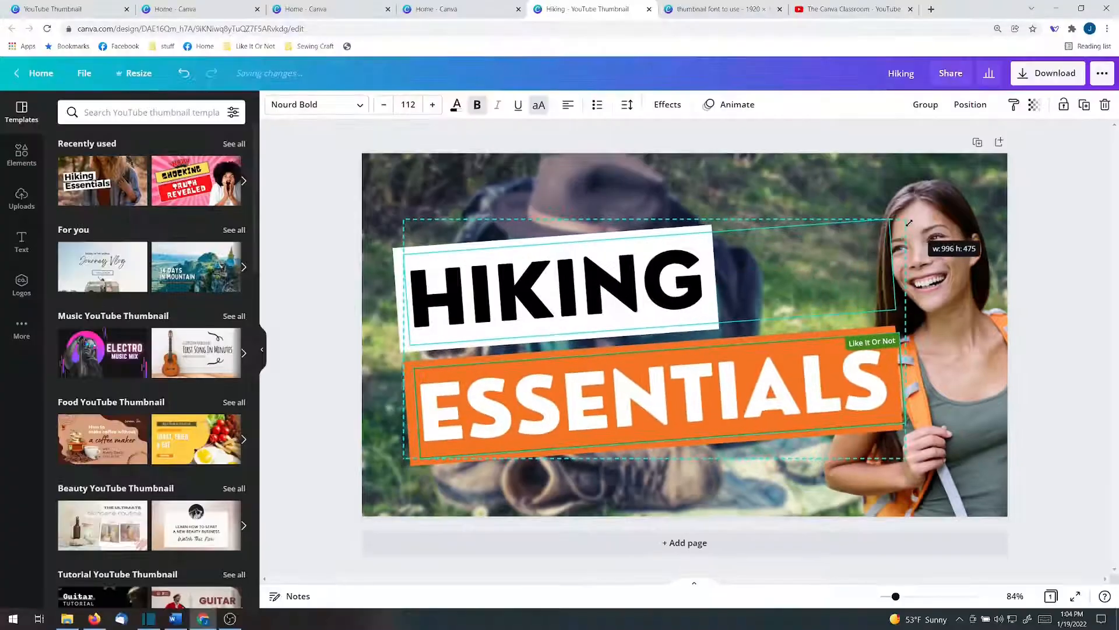
{"action": "left_click_drag", "start_coordinate": [908, 223], "coordinate": [909, 223]}
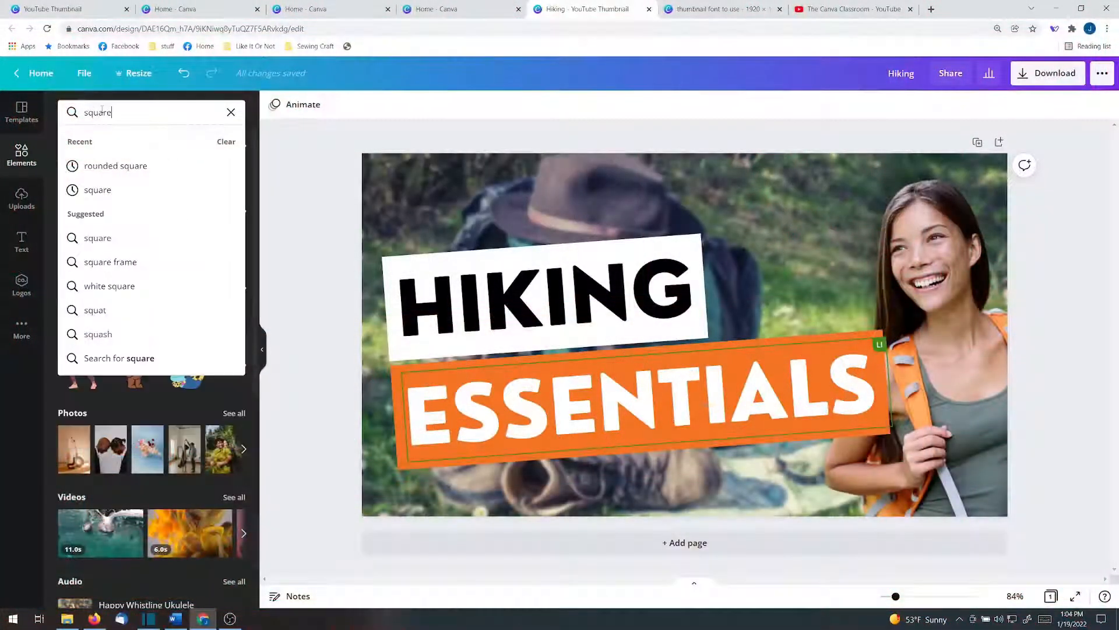
- Search the elements for "square", add the thin square outline and stretch it into a border just inside the page edges
{"action": "key", "text": "Return"}
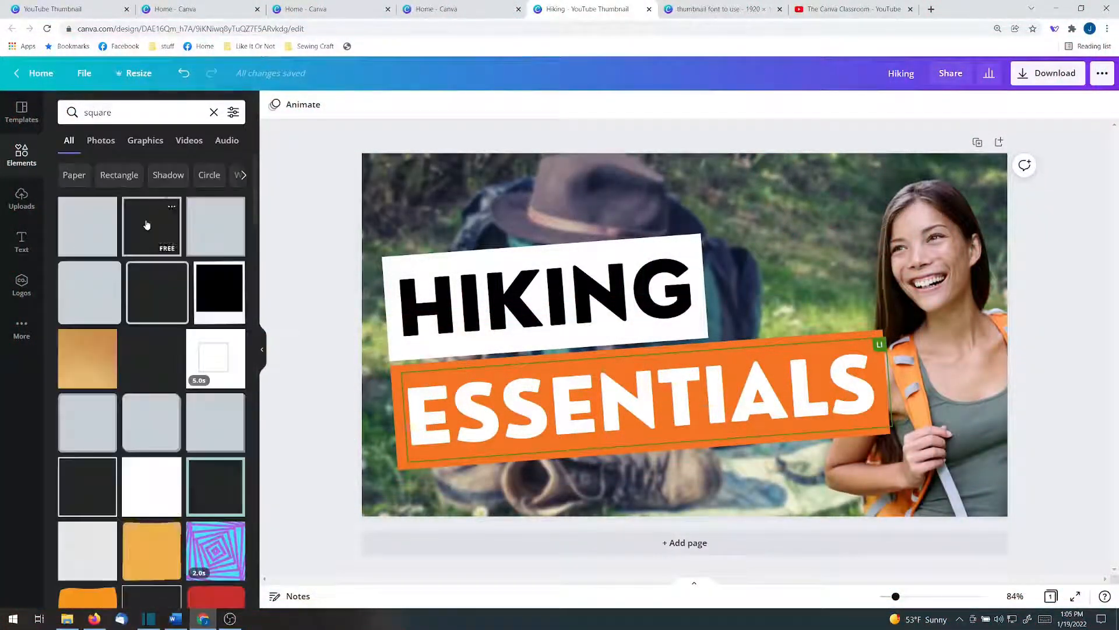
{"action": "left_click", "coordinate": [153, 226]}
{"action": "left_click_drag", "start_coordinate": [585, 336], "coordinate": [375, 319]}
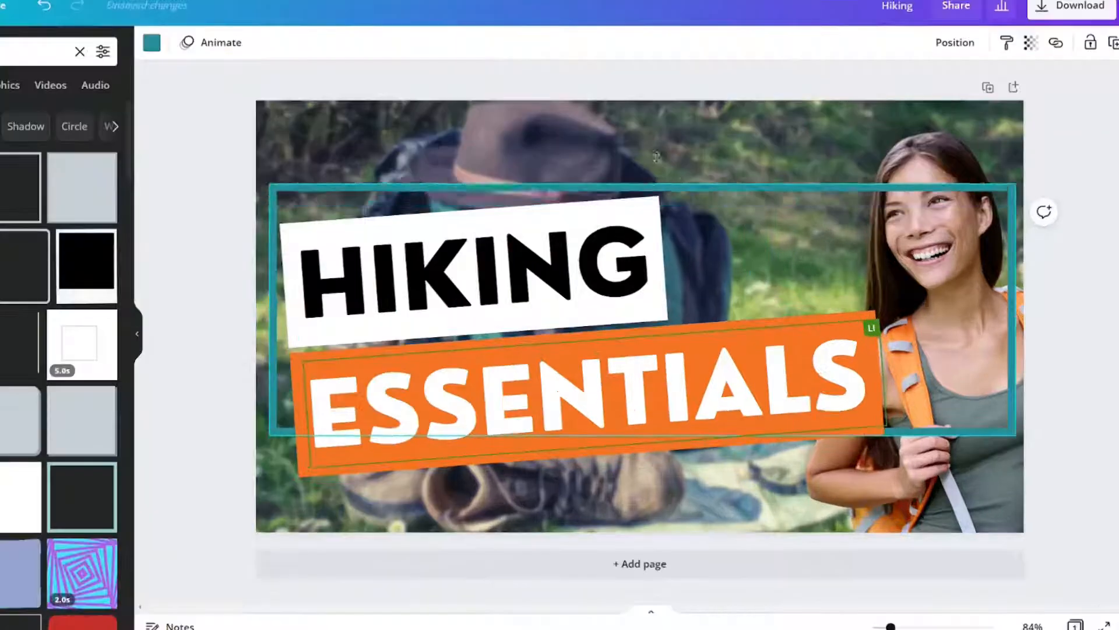
{"action": "left_click_drag", "start_coordinate": [690, 238], "coordinate": [697, 168]}
{"action": "left_click_drag", "start_coordinate": [655, 118], "coordinate": [655, 117]}
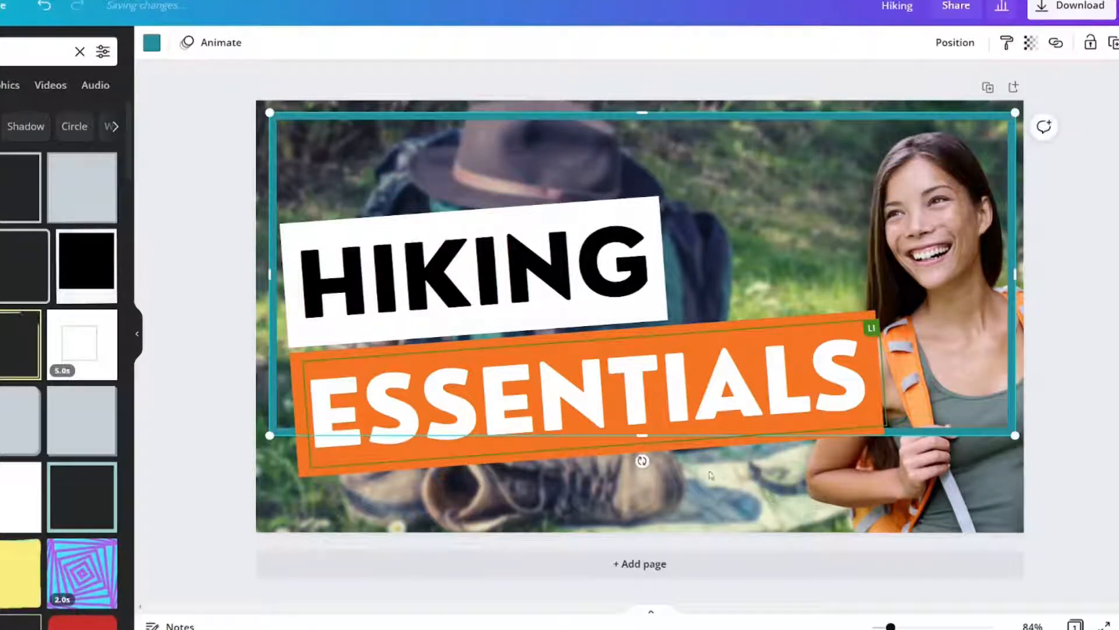
{"action": "left_click_drag", "start_coordinate": [682, 437], "coordinate": [722, 523]}
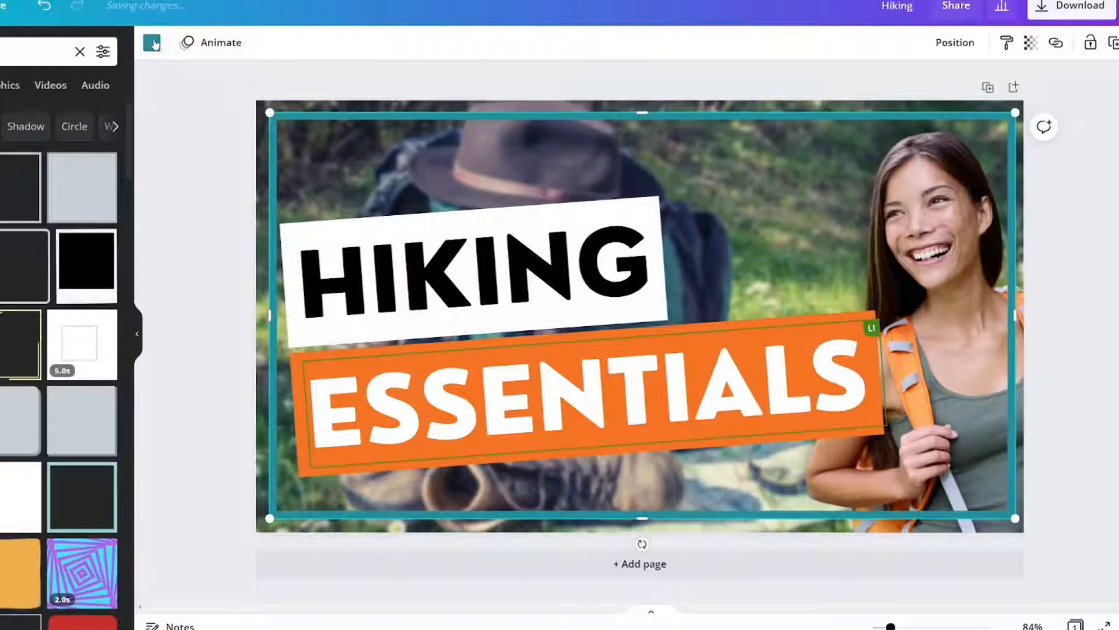
- Recolor the border frame with the orange sampled from the background behind ESSENTIALS
{"action": "left_click", "coordinate": [152, 42]}
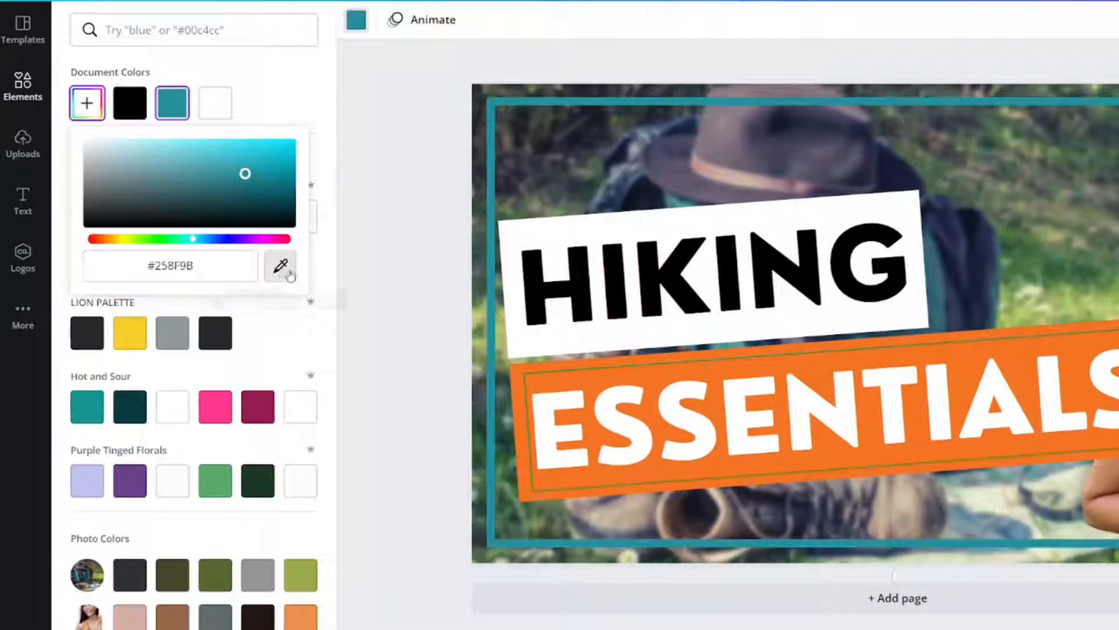
{"action": "left_click", "coordinate": [290, 273]}
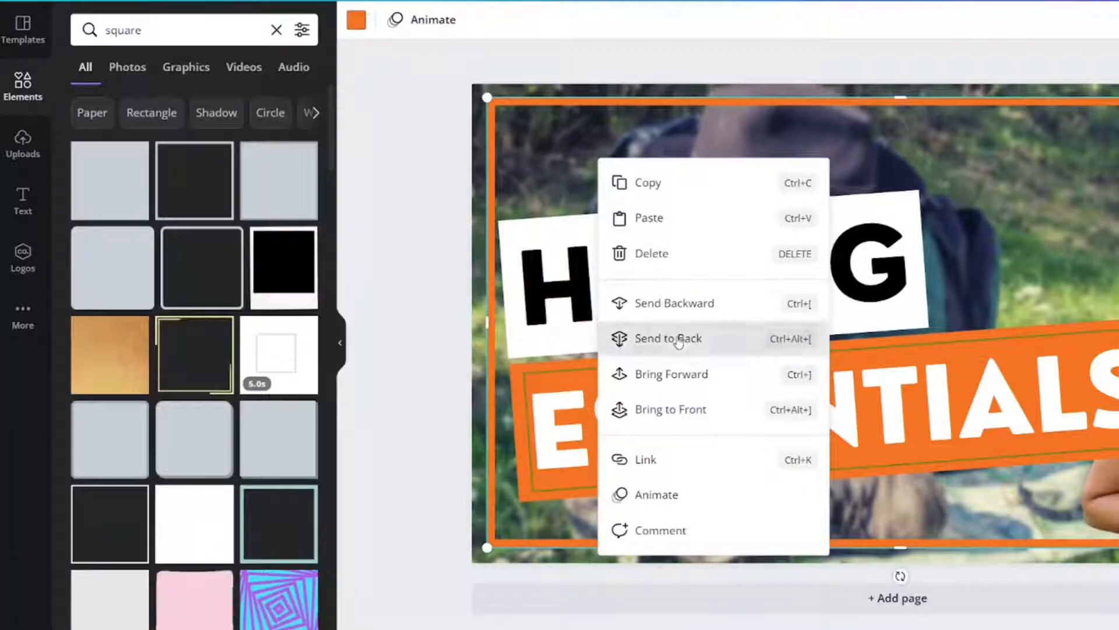
{"action": "left_click", "coordinate": [665, 335]}
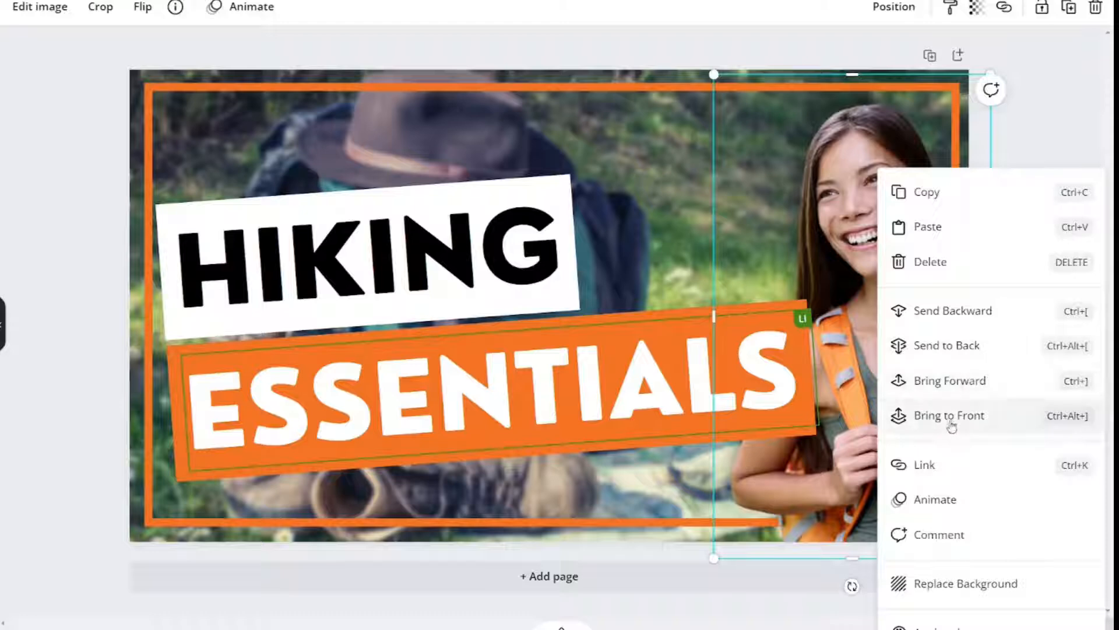
- Bring the hiker cut-out to the front, then slightly shrink both title words together and move them up inside the border
{"action": "left_click", "coordinate": [950, 417]}
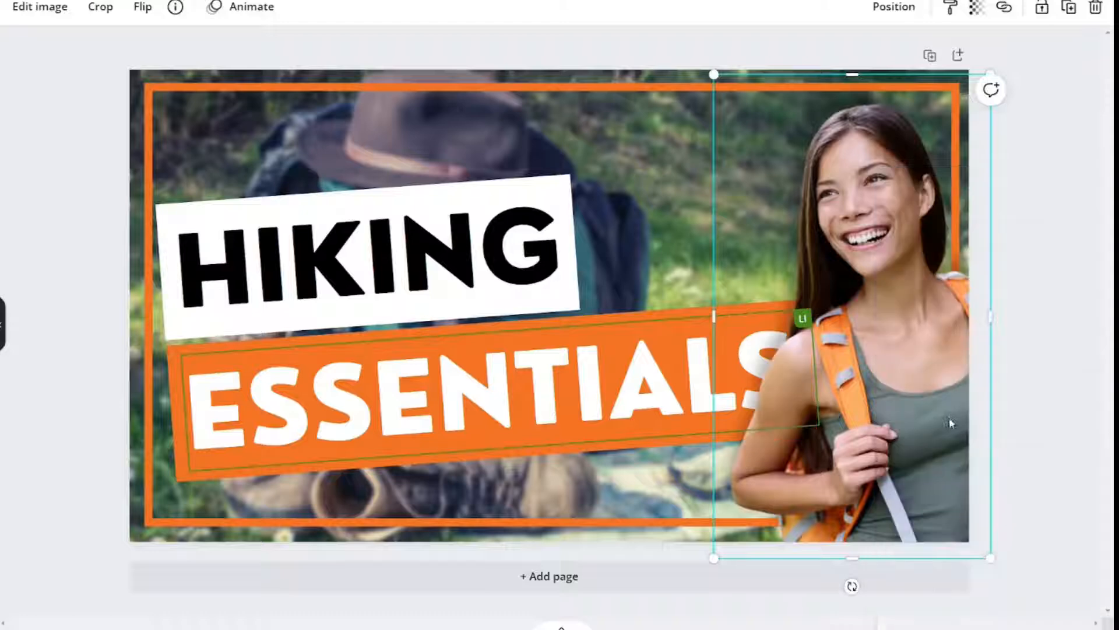
{"action": "left_click", "coordinate": [1065, 243]}
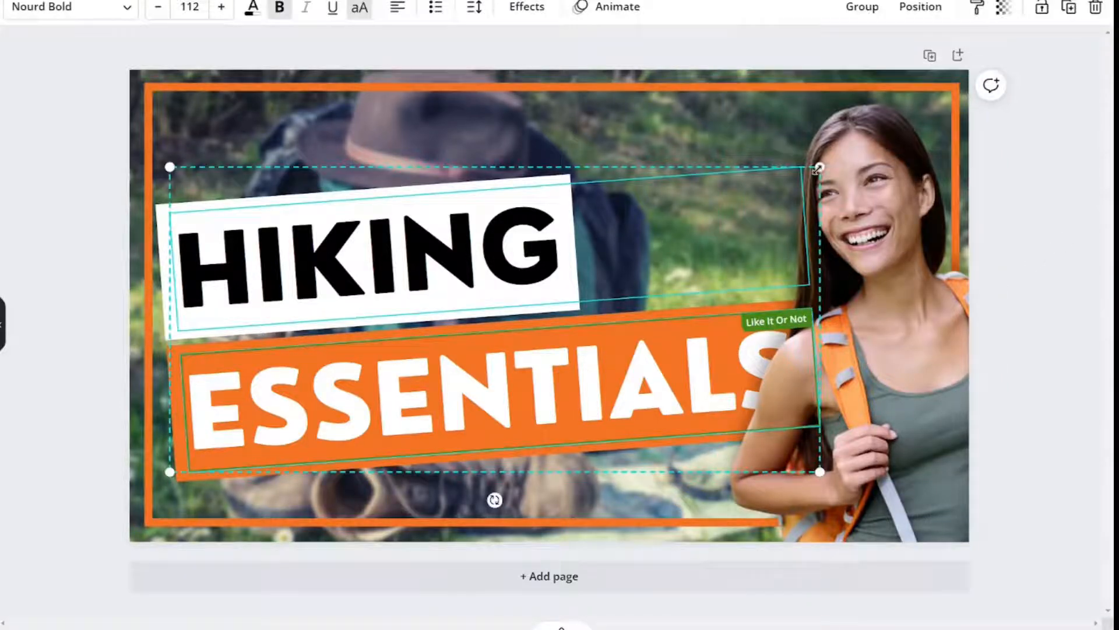
{"action": "left_click_drag", "start_coordinate": [818, 169], "coordinate": [792, 181]}
{"action": "left_click_drag", "start_coordinate": [501, 426], "coordinate": [504, 395]}
{"action": "left_click", "coordinate": [24, 274]}
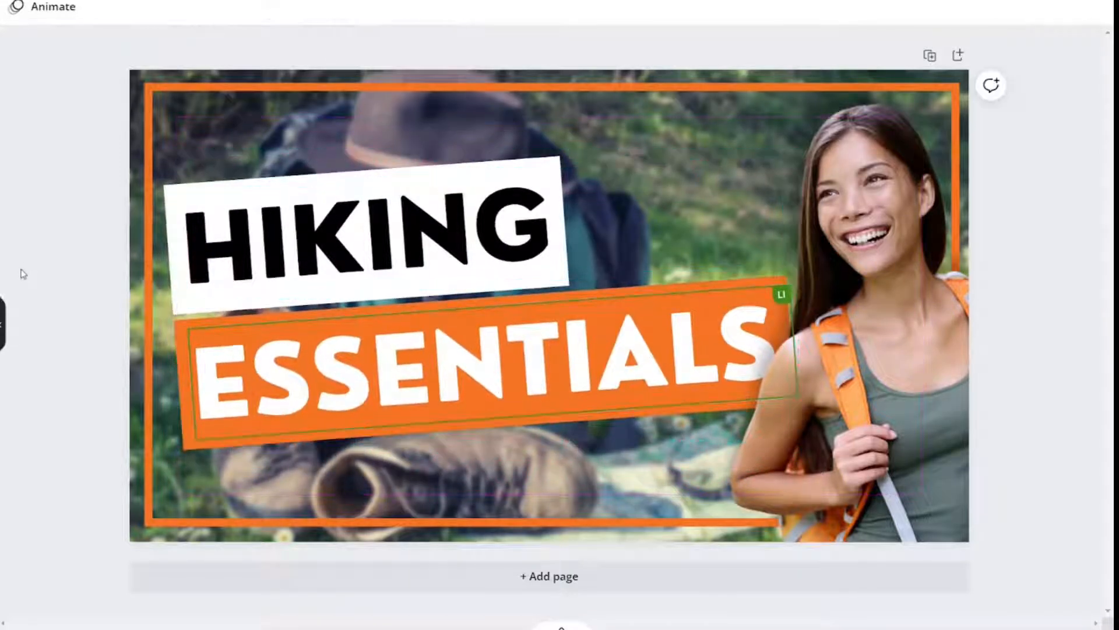
- Add a rectangle, stretch it to the inner edges of the border and color it white
{"action": "key", "text": "ctrl+v"}
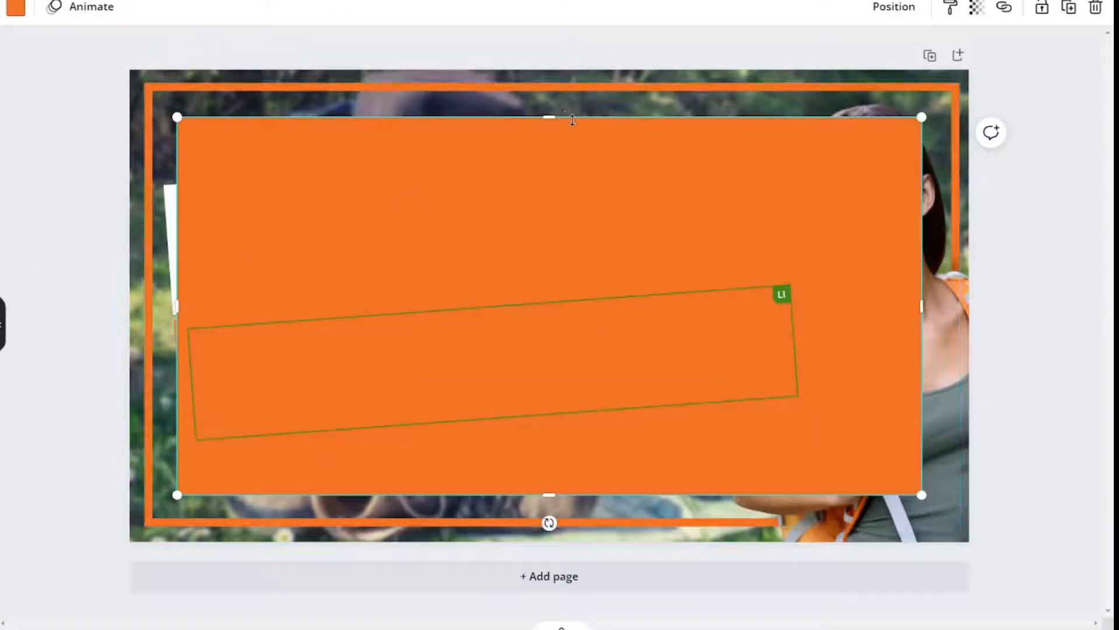
{"action": "left_click_drag", "start_coordinate": [573, 120], "coordinate": [562, 86]}
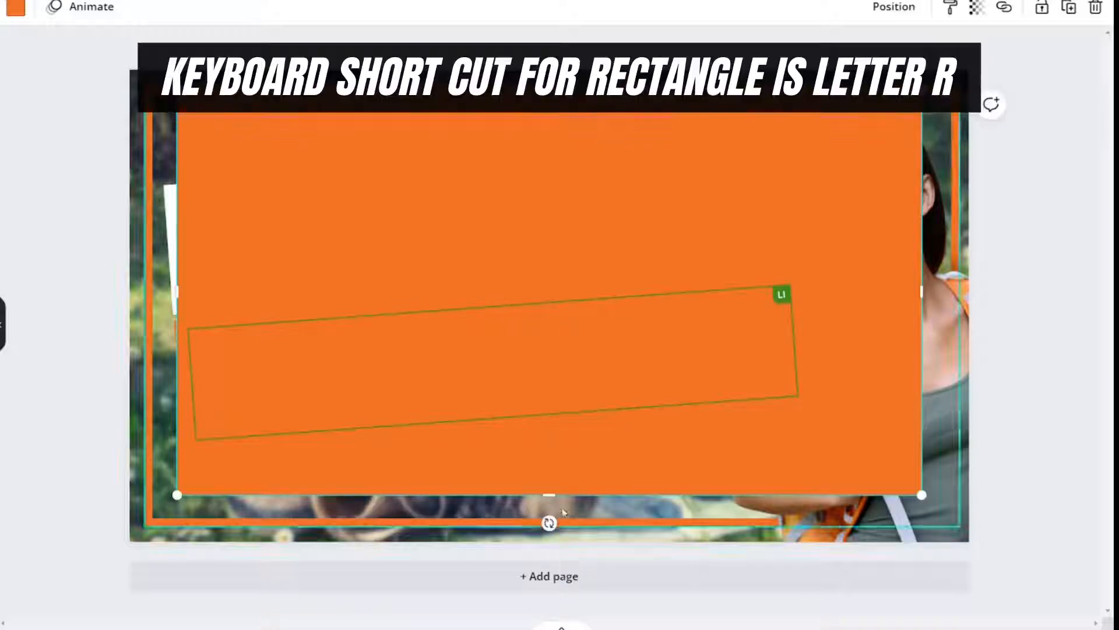
{"action": "left_click_drag", "start_coordinate": [550, 495], "coordinate": [558, 517]}
{"action": "left_click_drag", "start_coordinate": [177, 302], "coordinate": [151, 301]}
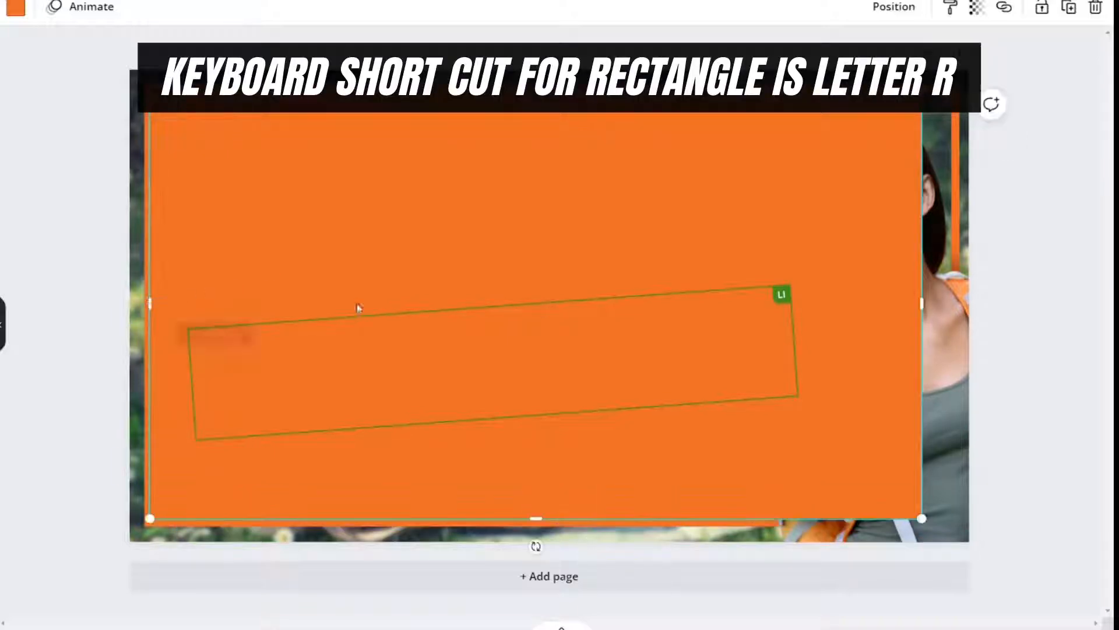
{"action": "left_click_drag", "start_coordinate": [922, 306], "coordinate": [953, 320]}
{"action": "left_click", "coordinate": [18, 11]}
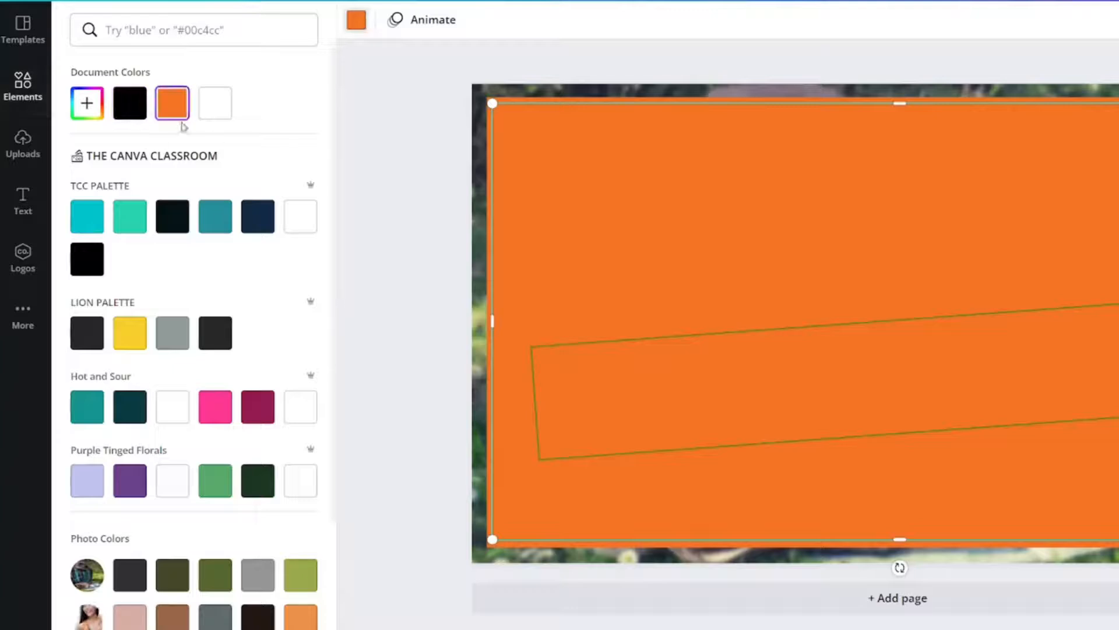
{"action": "left_click", "coordinate": [223, 111]}
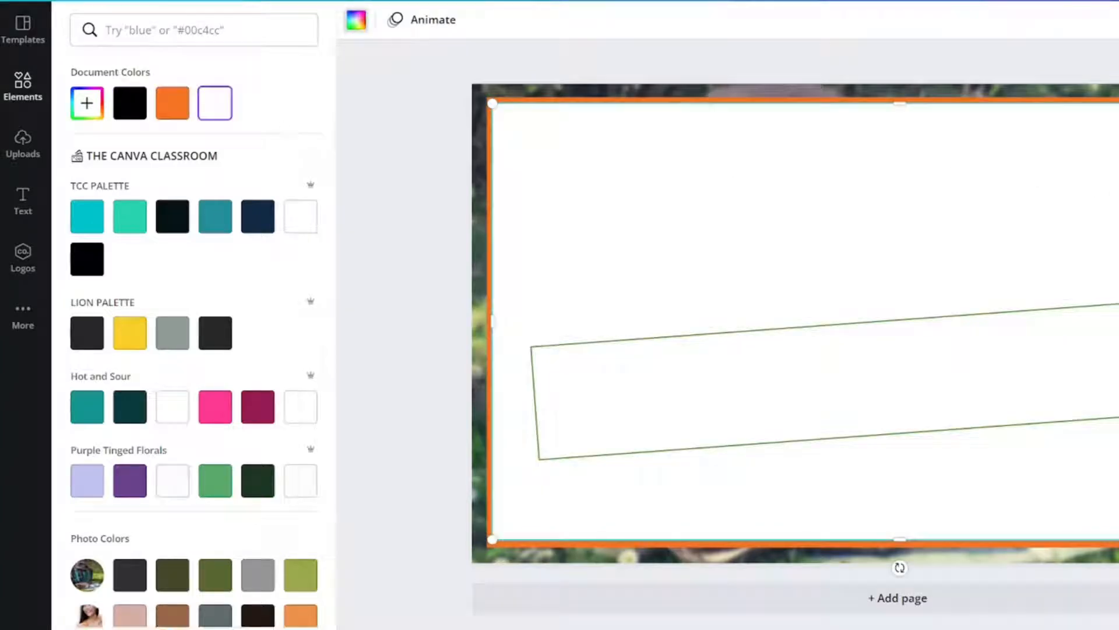
- Make the white rectangle semi-transparent and send it to the back, behind the title and hiker
{"action": "left_click", "coordinate": [1004, 65]}
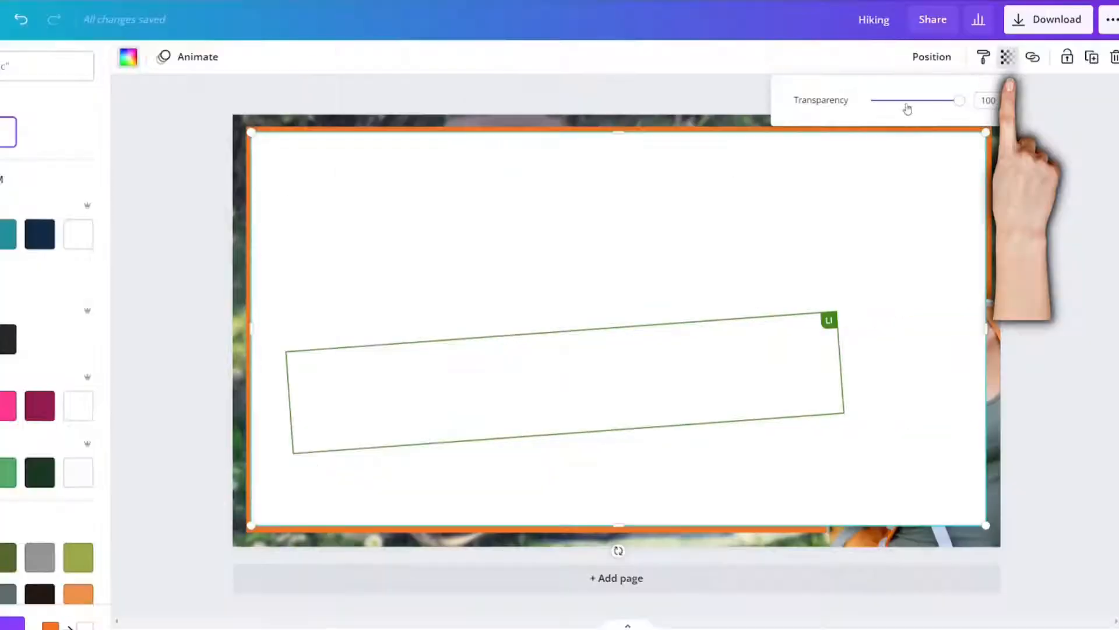
{"action": "left_click", "coordinate": [906, 101]}
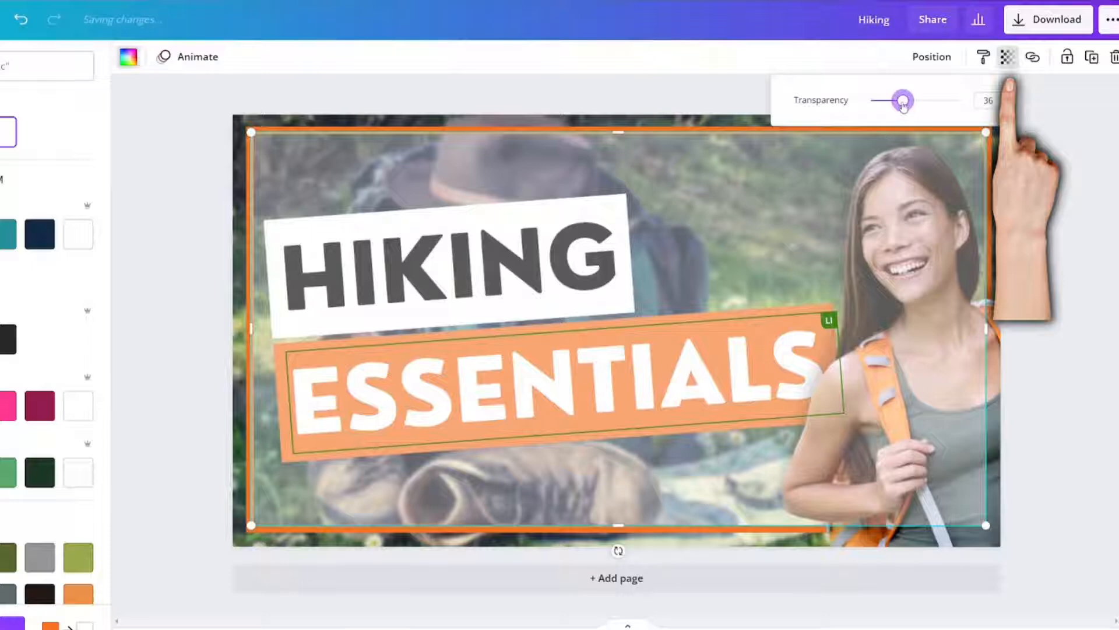
{"action": "left_click_drag", "start_coordinate": [903, 104], "coordinate": [910, 108]}
{"action": "right_click", "coordinate": [806, 208]}
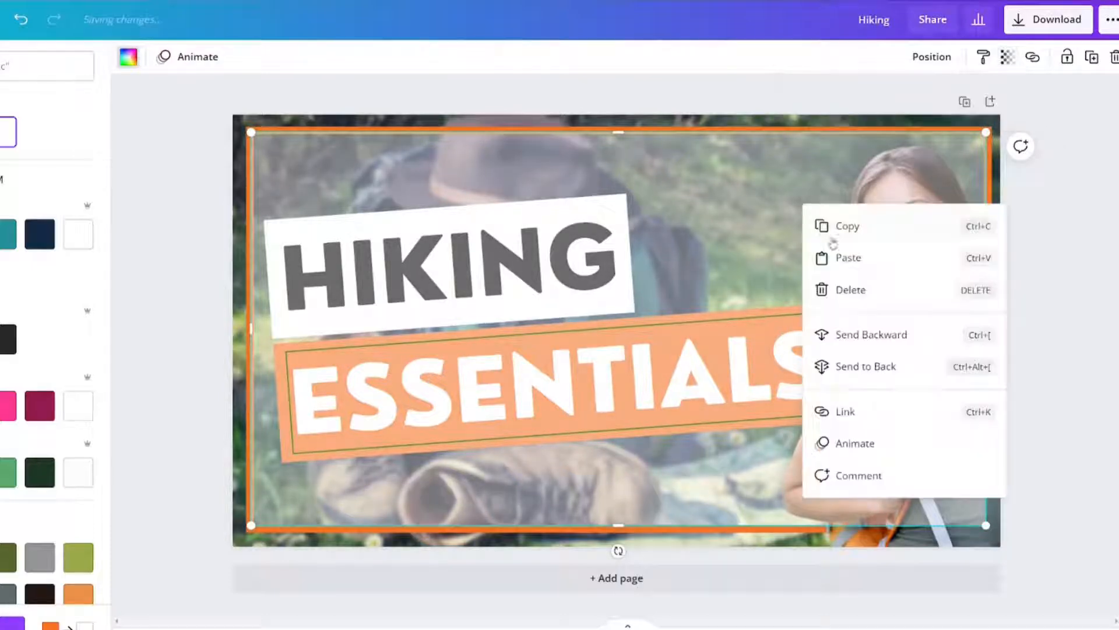
{"action": "left_click", "coordinate": [846, 366]}
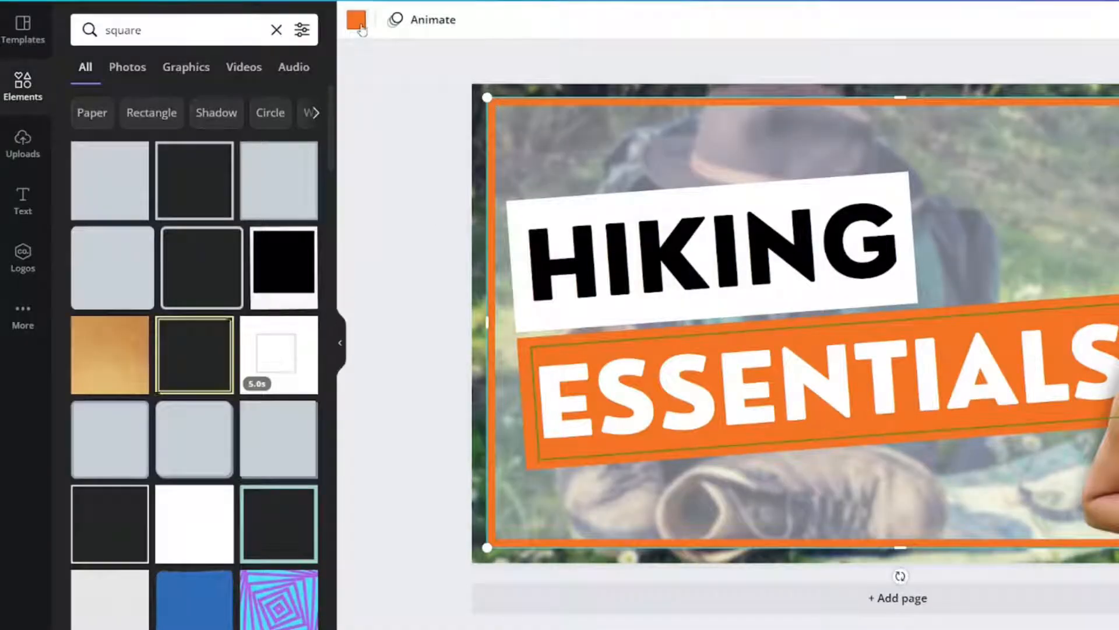
- Change the border frame's color to black
{"action": "left_click", "coordinate": [356, 22]}
{"action": "left_click", "coordinate": [129, 110]}
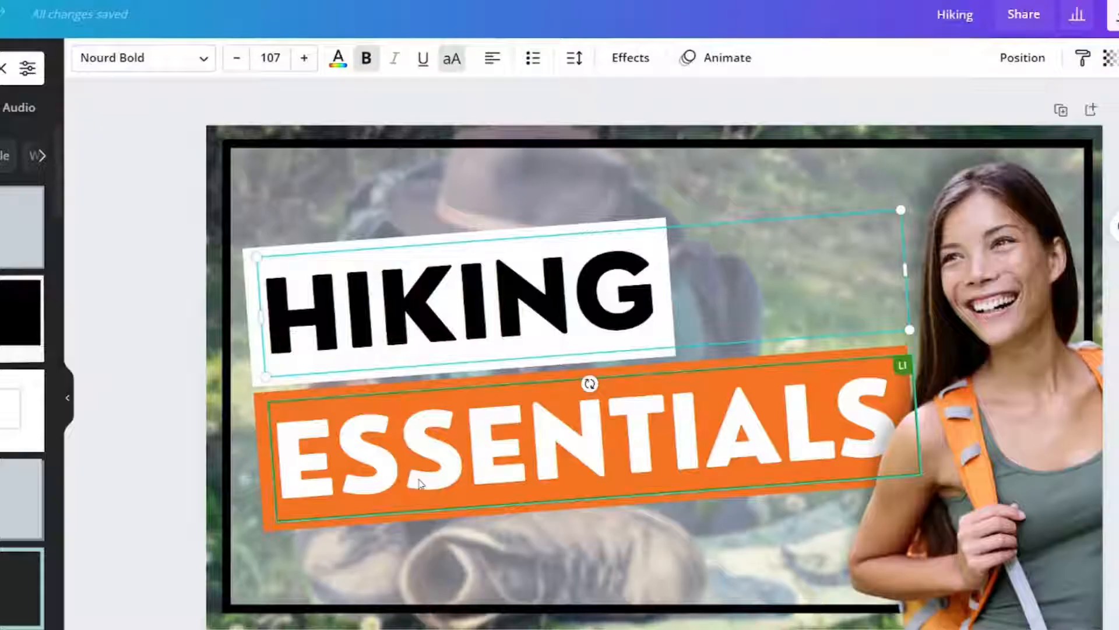
- Try toggling bold on ESSENTIALS and underlining the word
{"action": "left_click", "coordinate": [421, 485]}
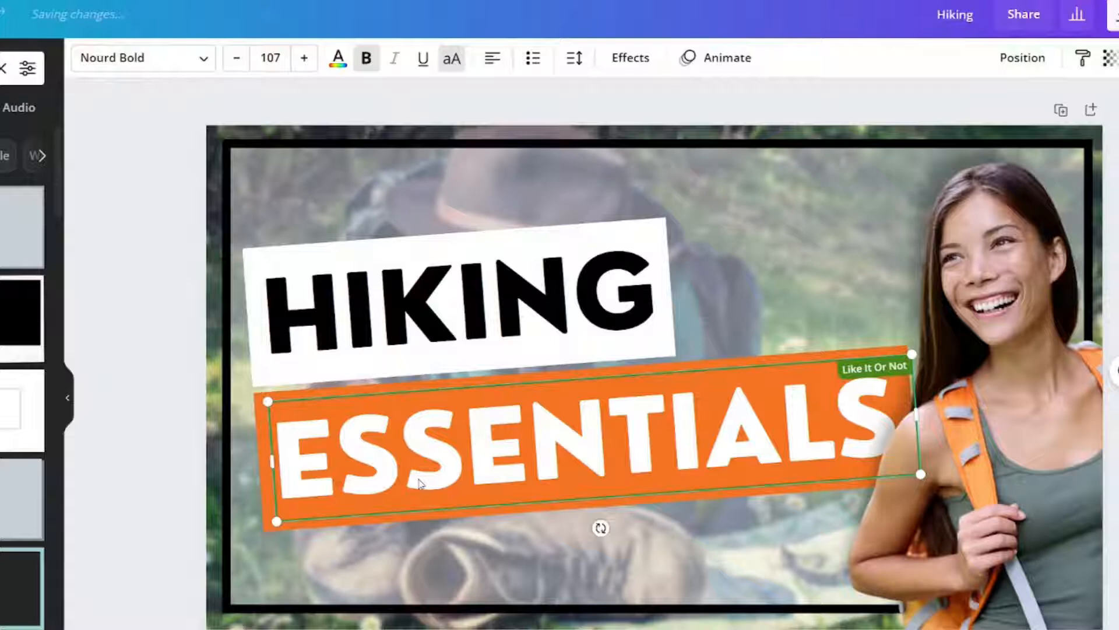
{"action": "left_click", "coordinate": [367, 61]}
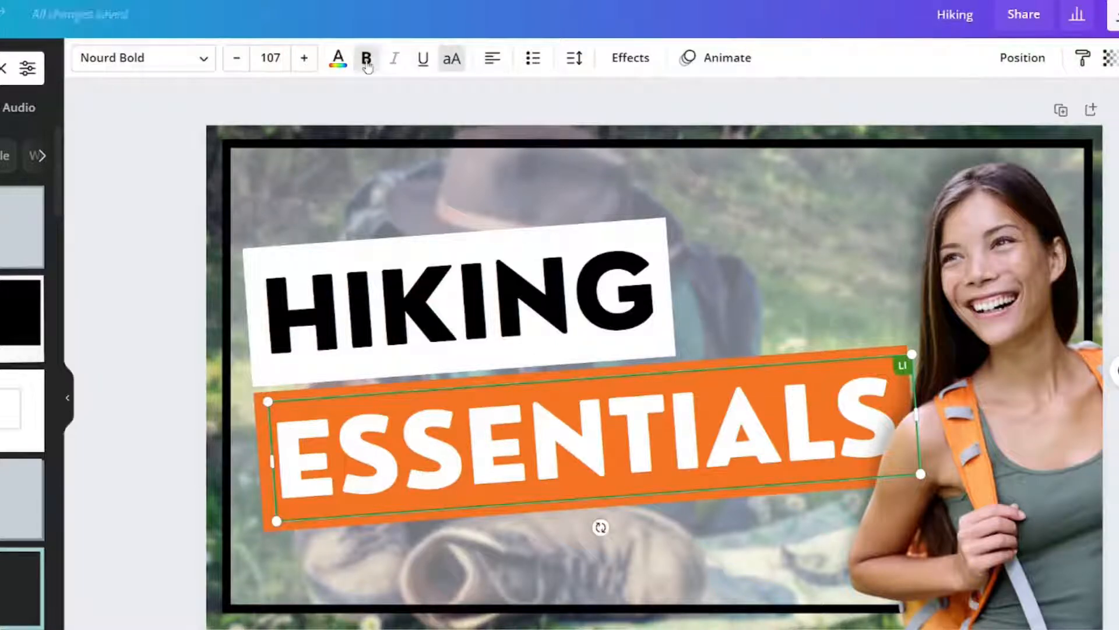
{"action": "left_click", "coordinate": [367, 60]}
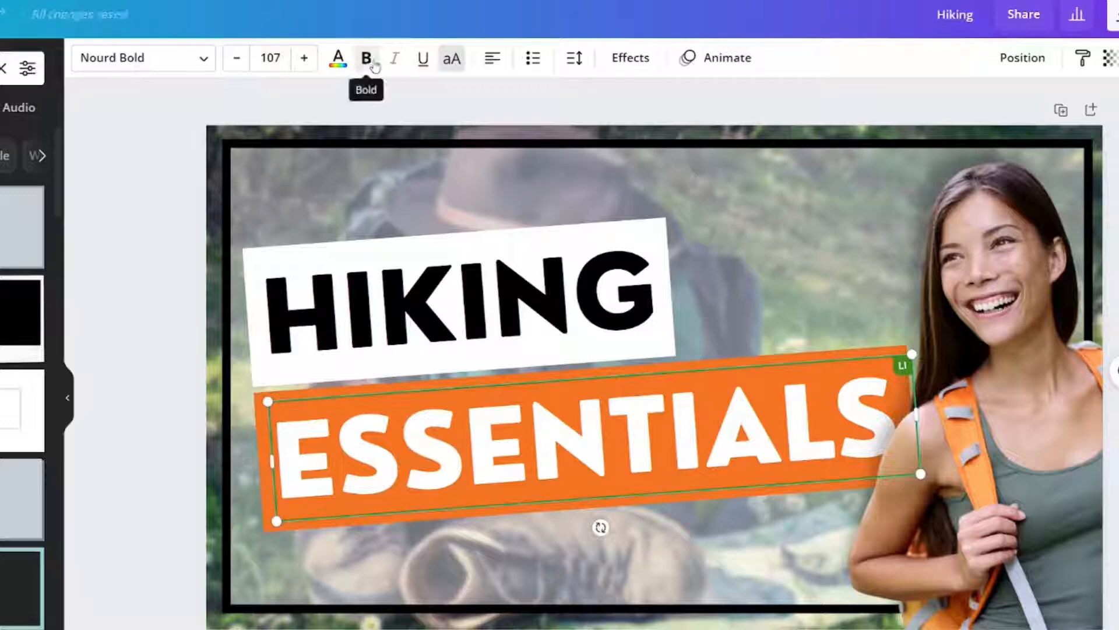
{"action": "left_click", "coordinate": [430, 69]}
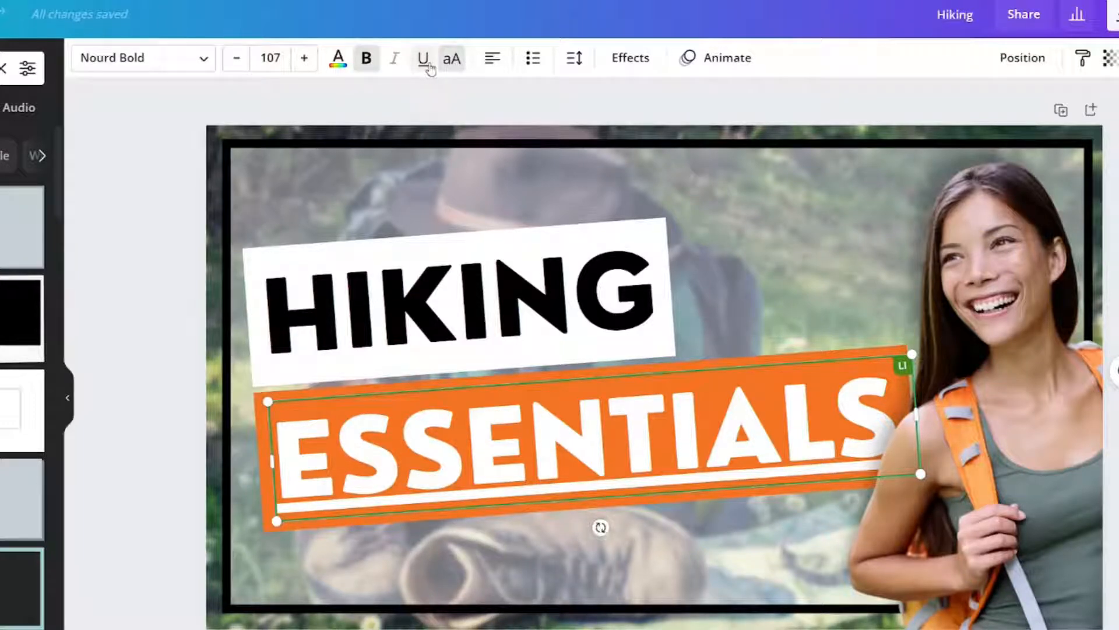
{"action": "left_click", "coordinate": [421, 68]}
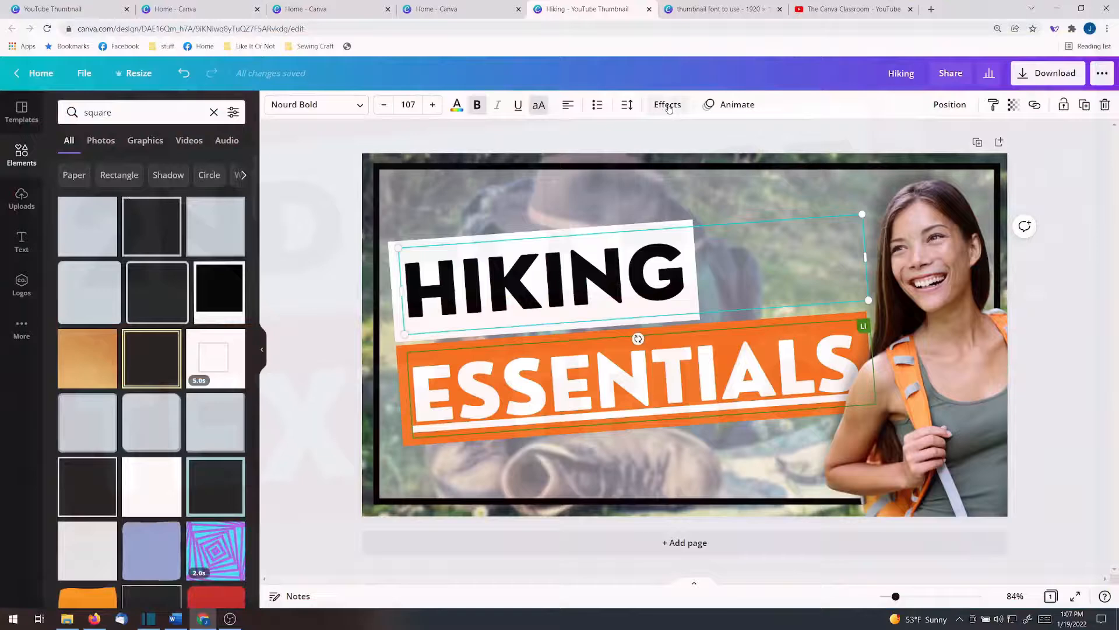
- Duplicate the HIKING text, move the copy aside and set the original's text color to white to match its background
{"action": "left_click", "coordinate": [668, 104]}
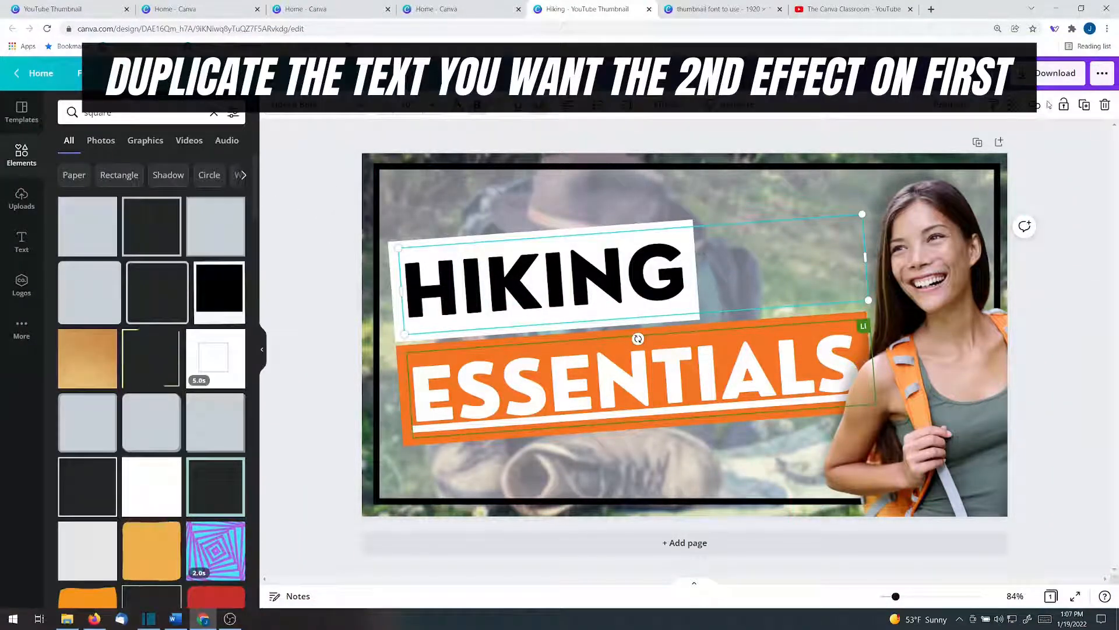
{"action": "left_click", "coordinate": [1085, 106]}
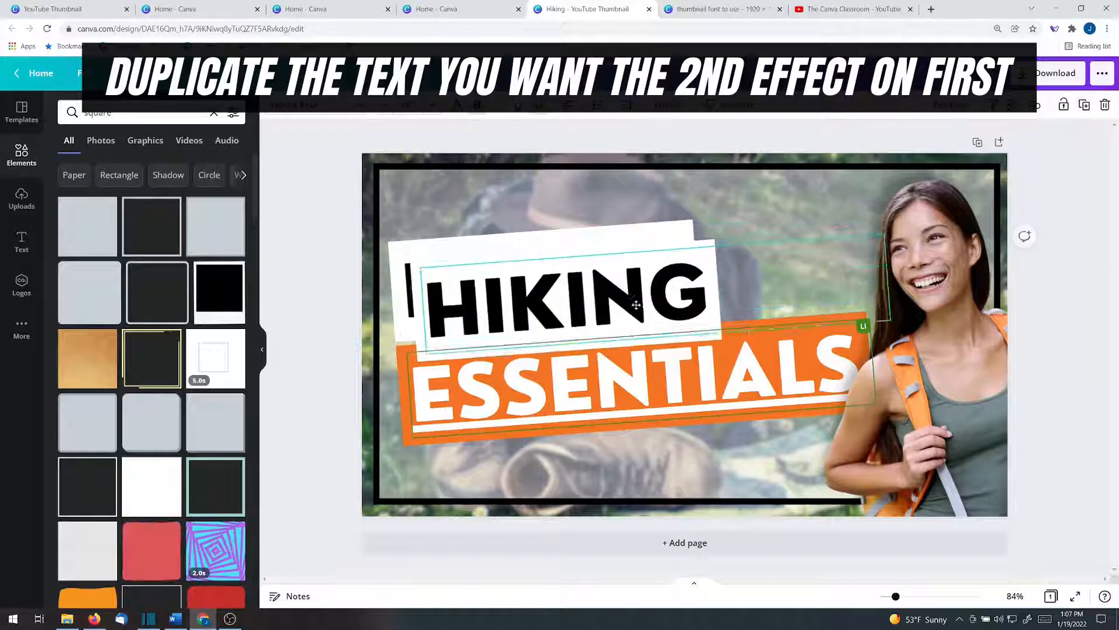
{"action": "left_click", "coordinate": [575, 261]}
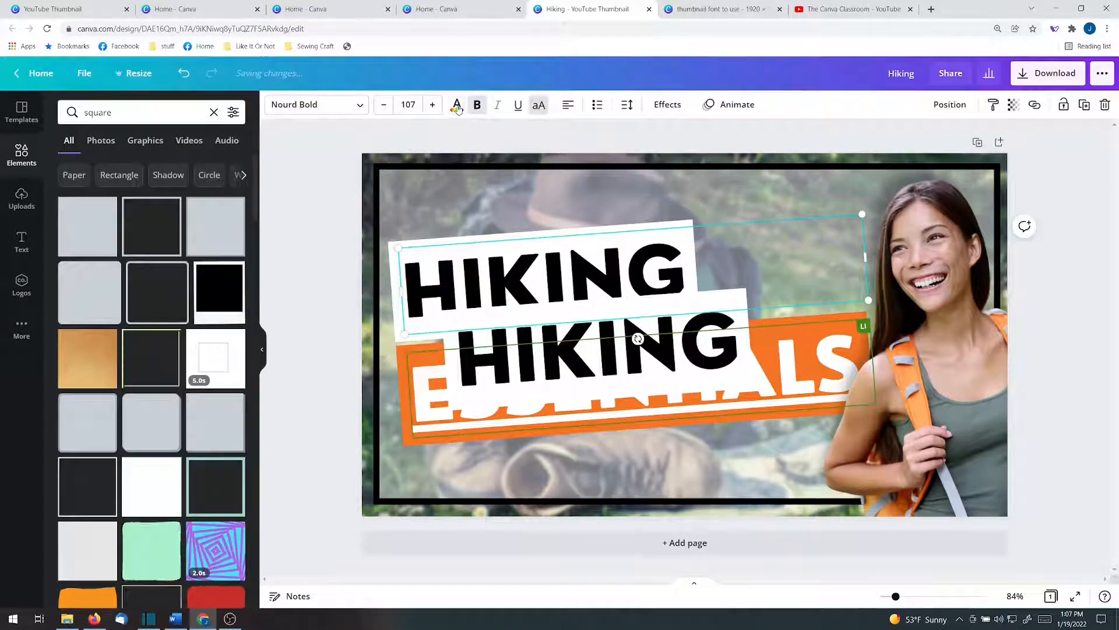
{"action": "left_click", "coordinate": [457, 105]}
{"action": "left_click", "coordinate": [136, 168]}
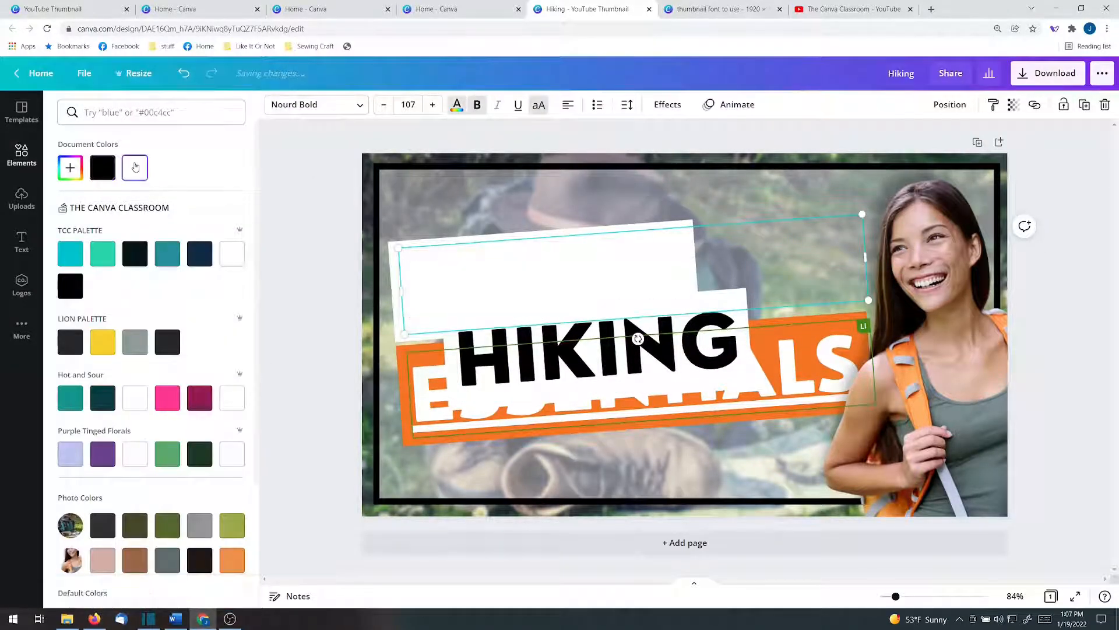
- Apply the Shadow effect to the HIKING copy and place it over the white block of the original
{"action": "left_click", "coordinate": [637, 333]}
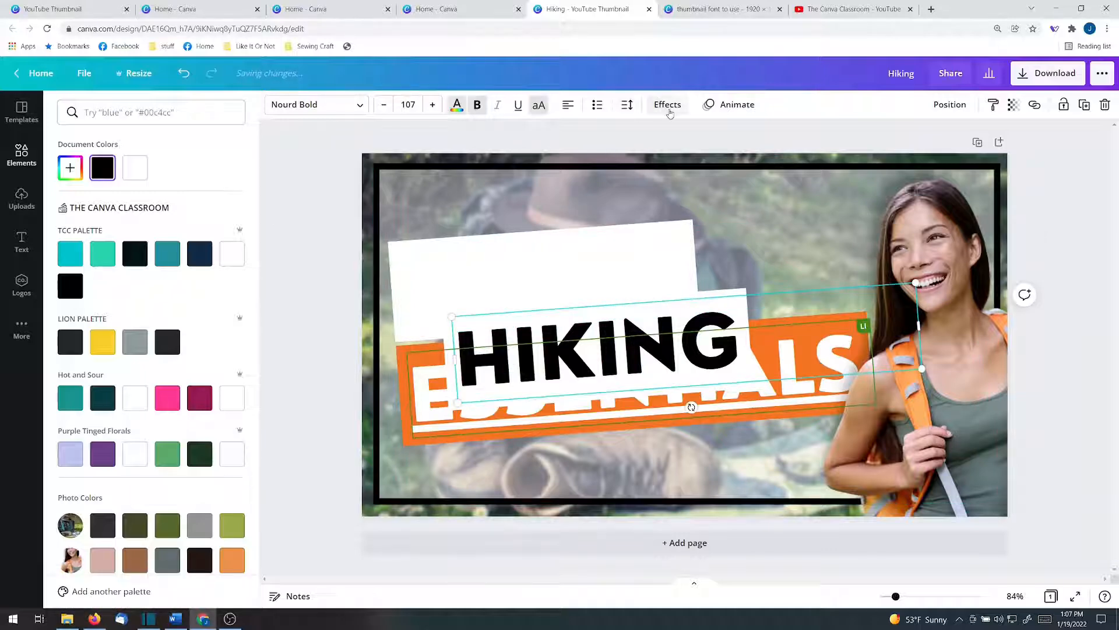
{"action": "left_click", "coordinate": [668, 107]}
{"action": "left_click", "coordinate": [155, 197]}
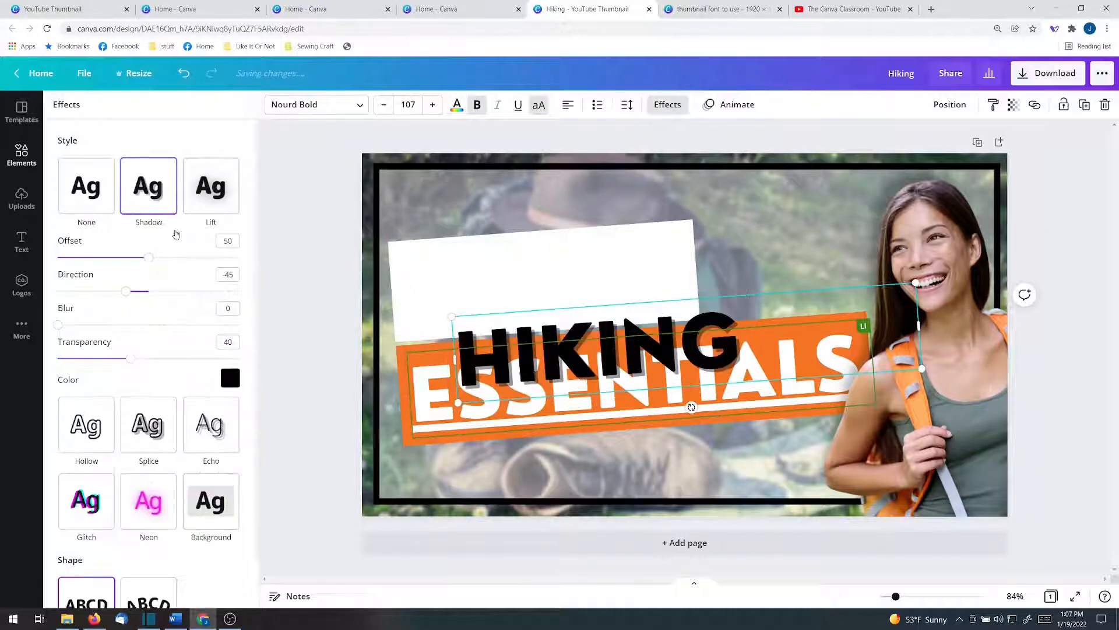
{"action": "left_click_drag", "start_coordinate": [549, 361], "coordinate": [473, 286]}
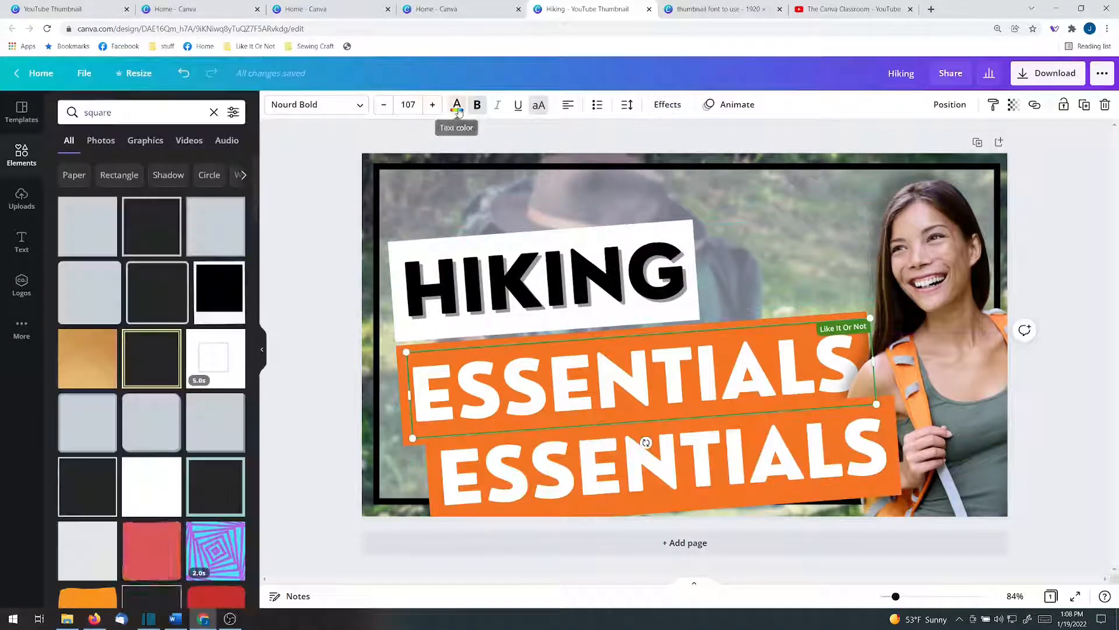
- Color the original ESSENTIALS text with the orange sampled from its own background
{"action": "left_click", "coordinate": [457, 106]}
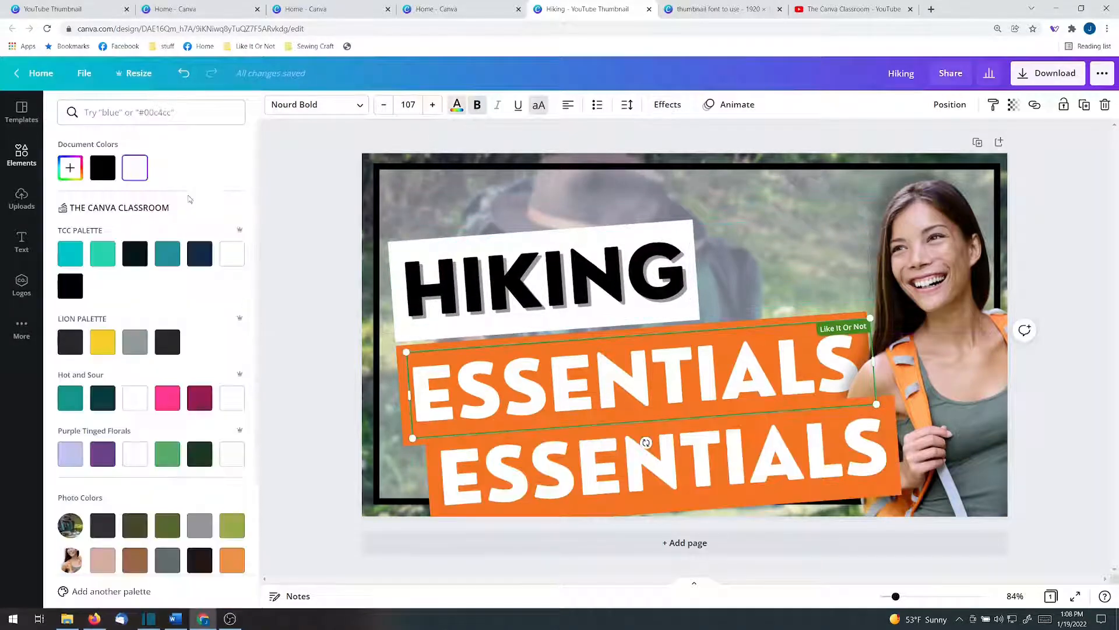
{"action": "left_click", "coordinate": [70, 167]}
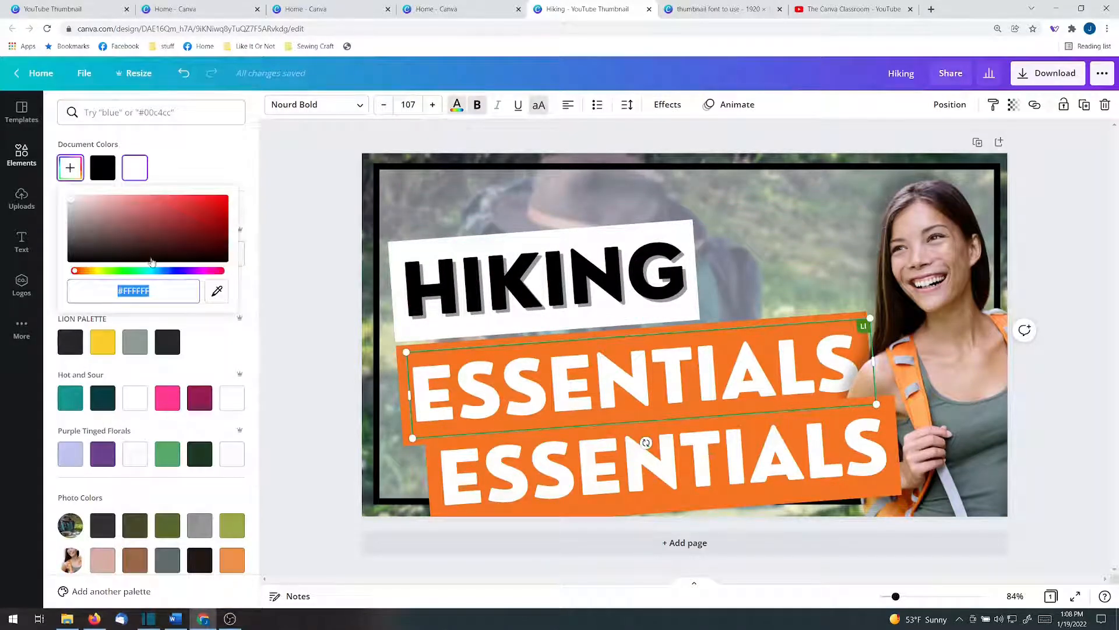
{"action": "left_click", "coordinate": [217, 290]}
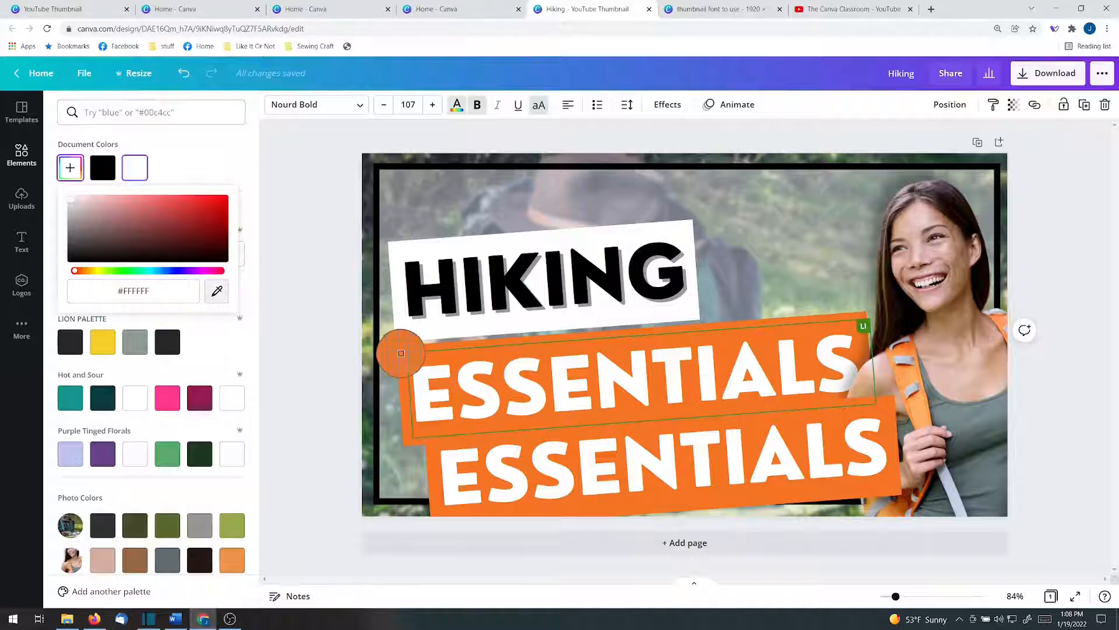
{"action": "left_click", "coordinate": [403, 355]}
- Give the ESSENTIALS copy a Shadow effect in black and position it over the original's orange block
{"action": "left_click", "coordinate": [560, 468]}
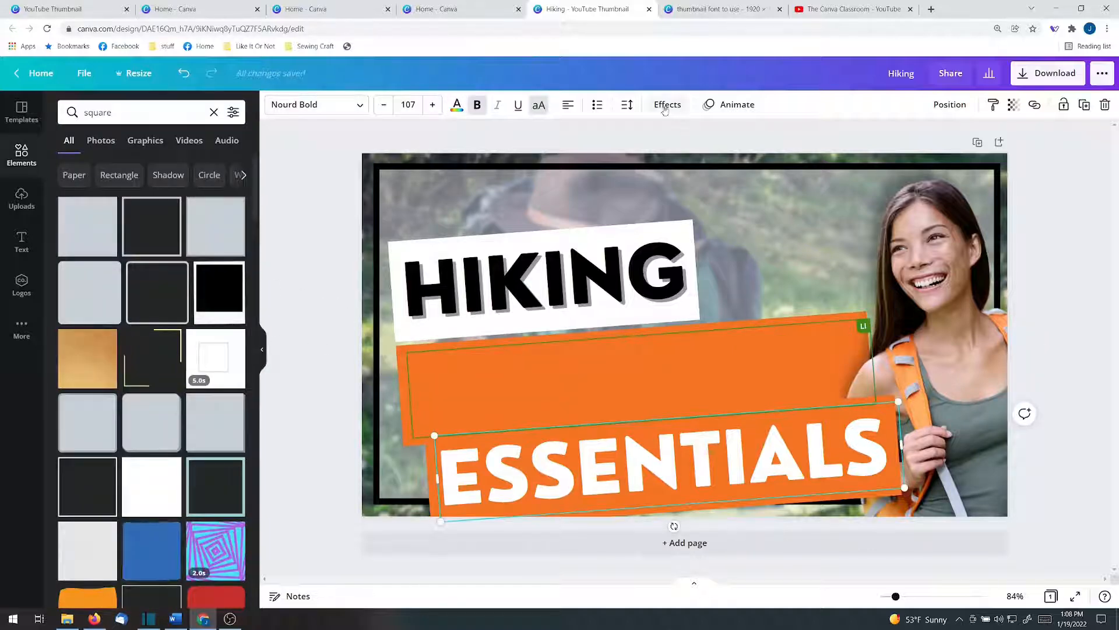
{"action": "left_click", "coordinate": [606, 249]}
{"action": "left_click", "coordinate": [668, 105]}
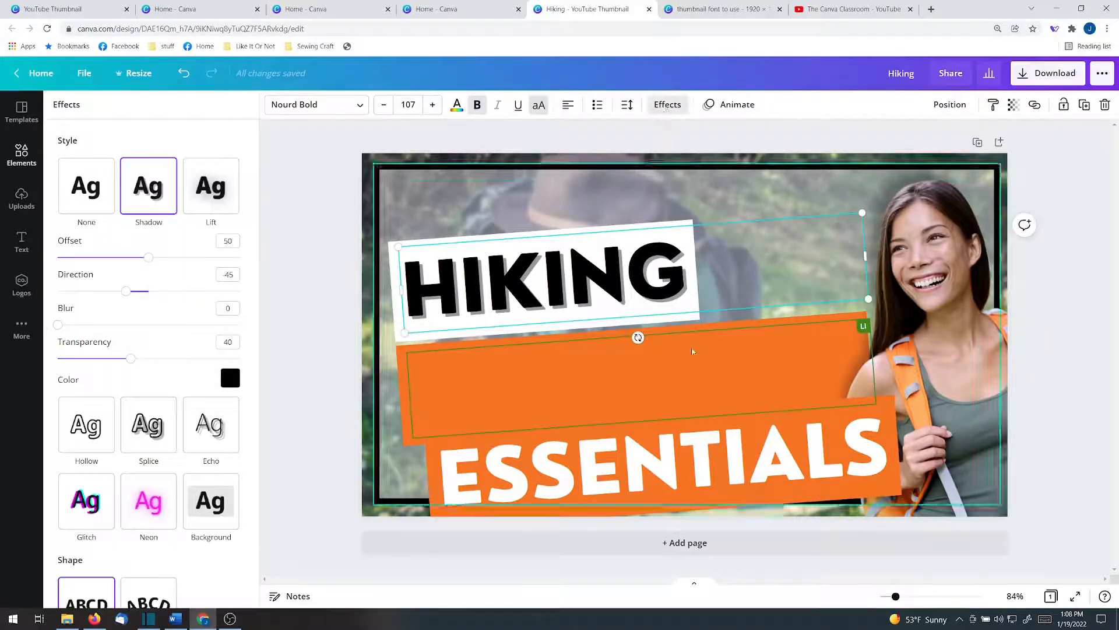
{"action": "left_click", "coordinate": [676, 443]}
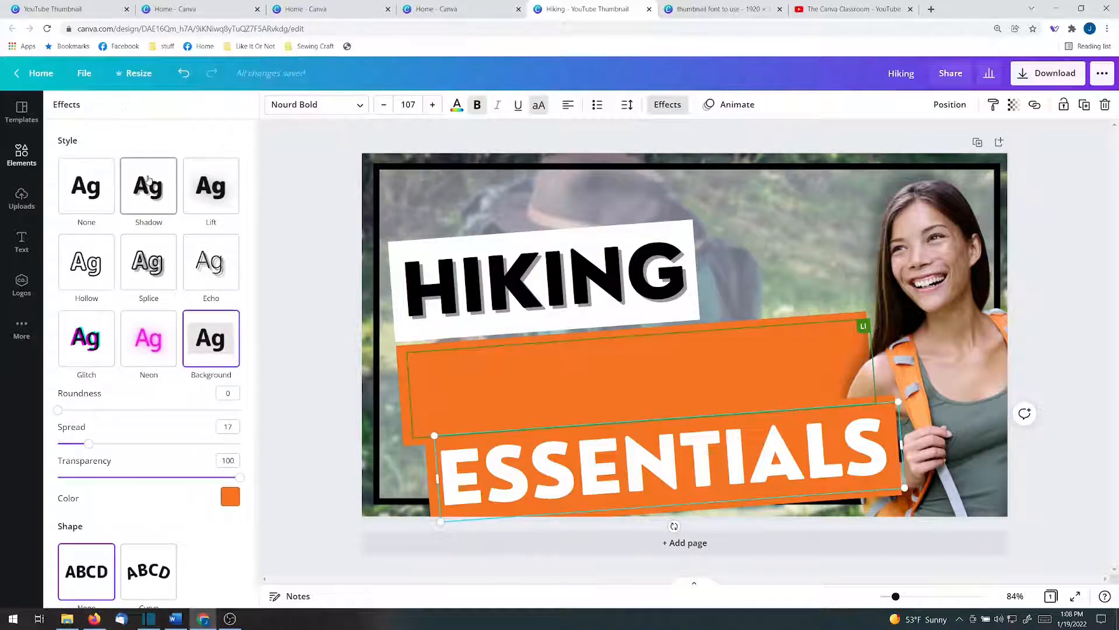
{"action": "left_click", "coordinate": [149, 186]}
{"action": "left_click", "coordinate": [222, 379]}
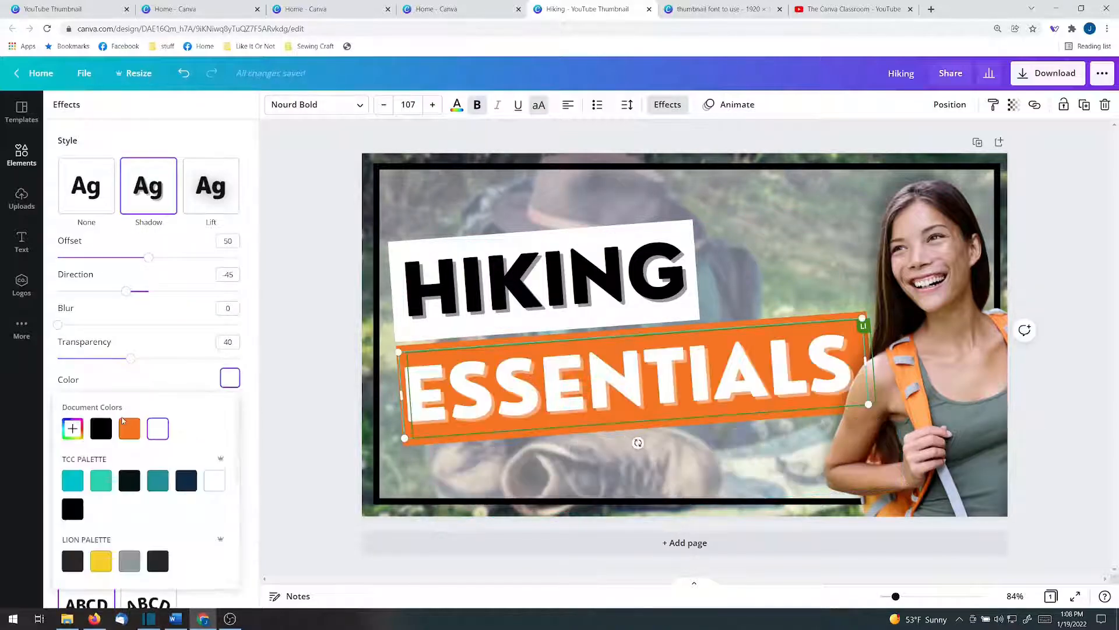
{"action": "left_click", "coordinate": [102, 431]}
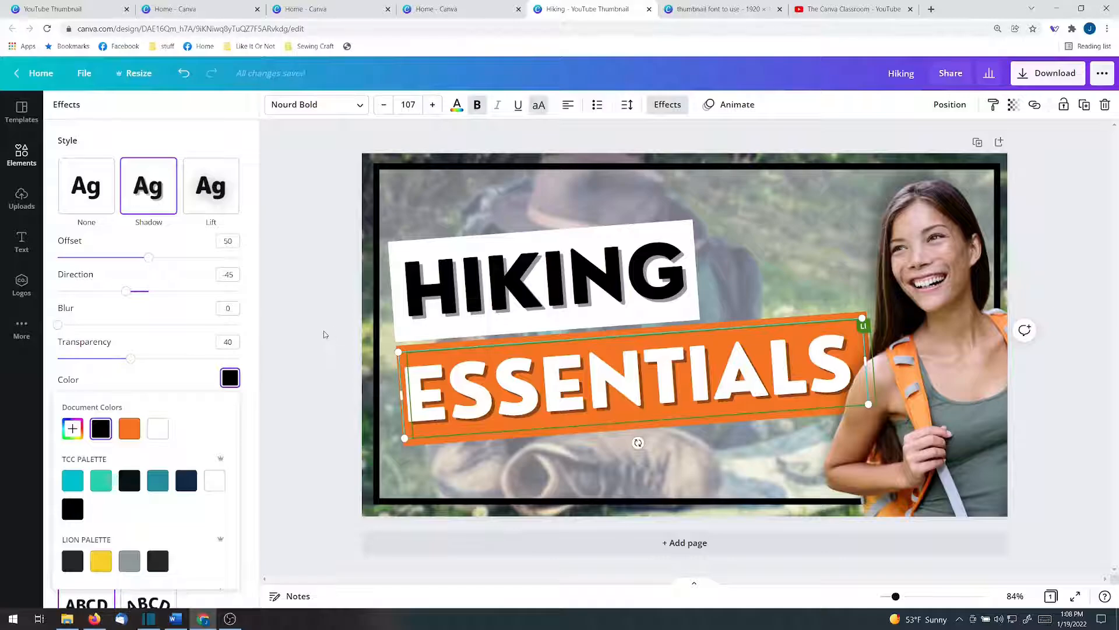
{"action": "left_click", "coordinate": [323, 331]}
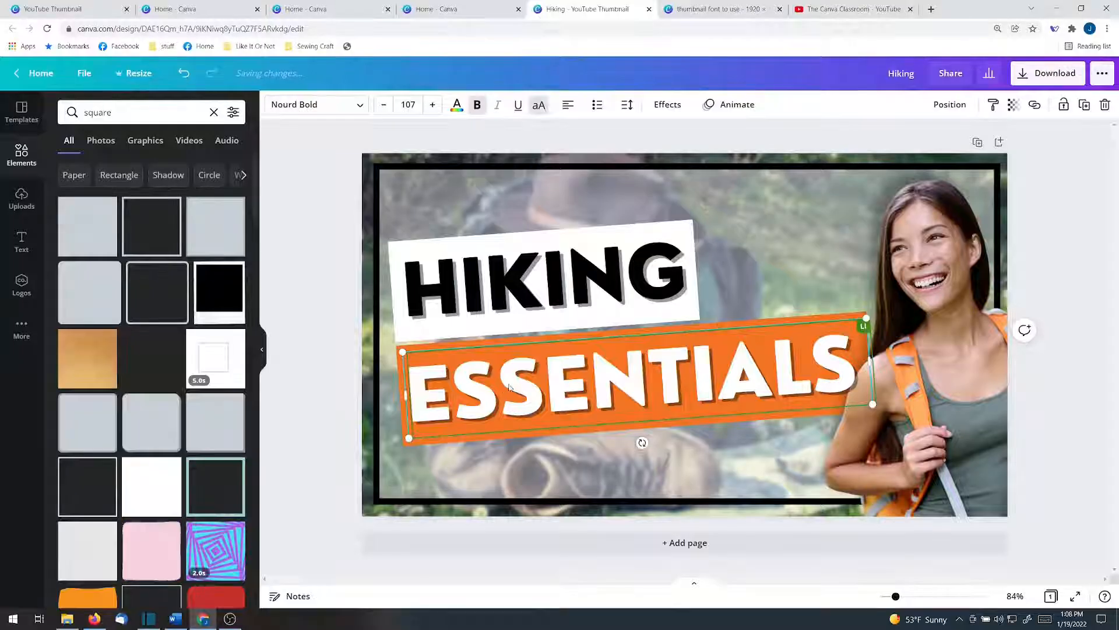
{"action": "left_click_drag", "start_coordinate": [503, 311], "coordinate": [503, 363]}
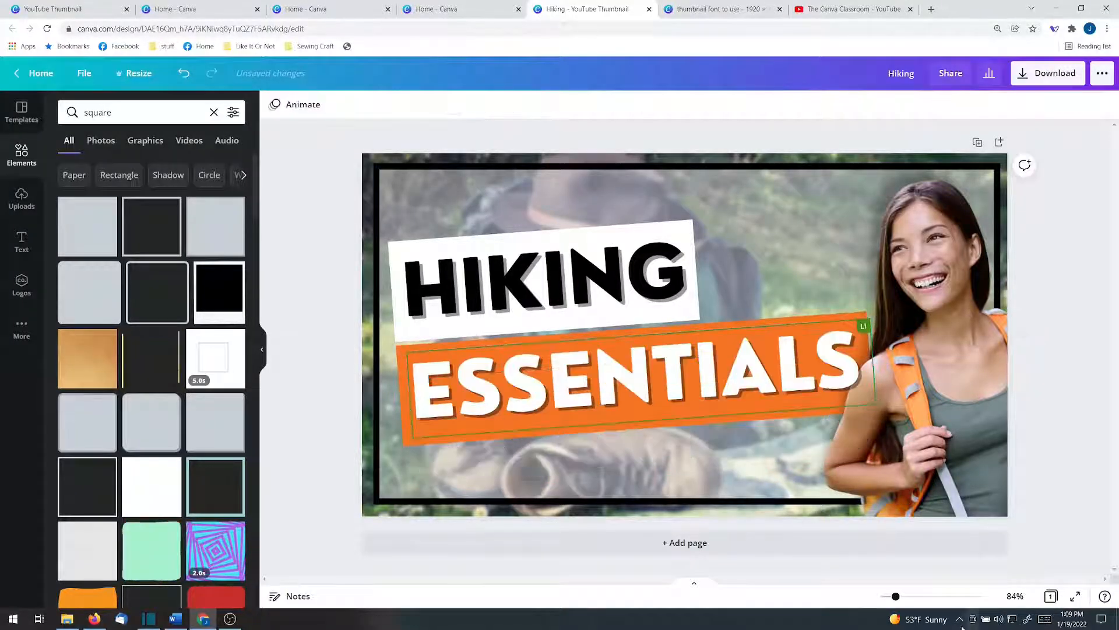
- Download the Hiking design as a PNG at 1280 × 720 px
{"action": "left_click", "coordinate": [1048, 597]}
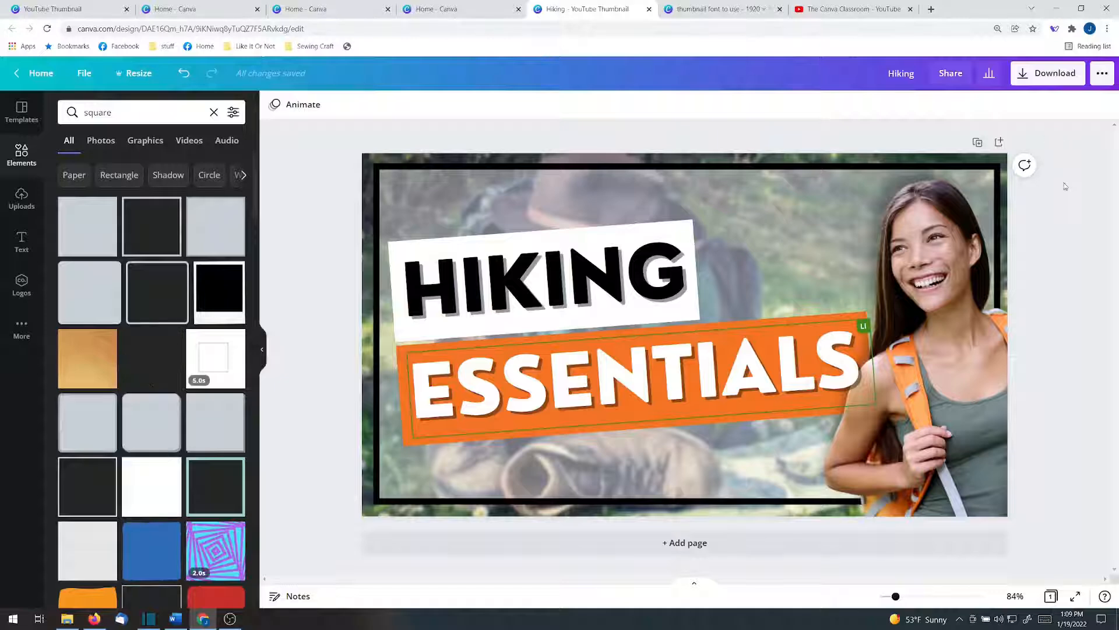
{"action": "left_click", "coordinate": [1048, 72]}
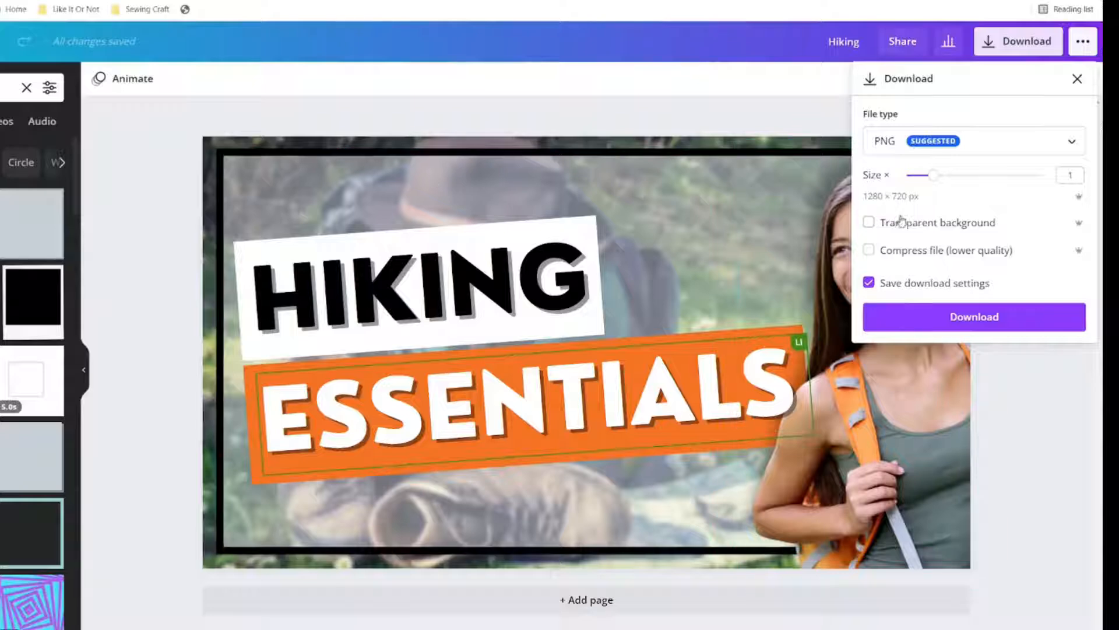
{"action": "left_click", "coordinate": [899, 320]}
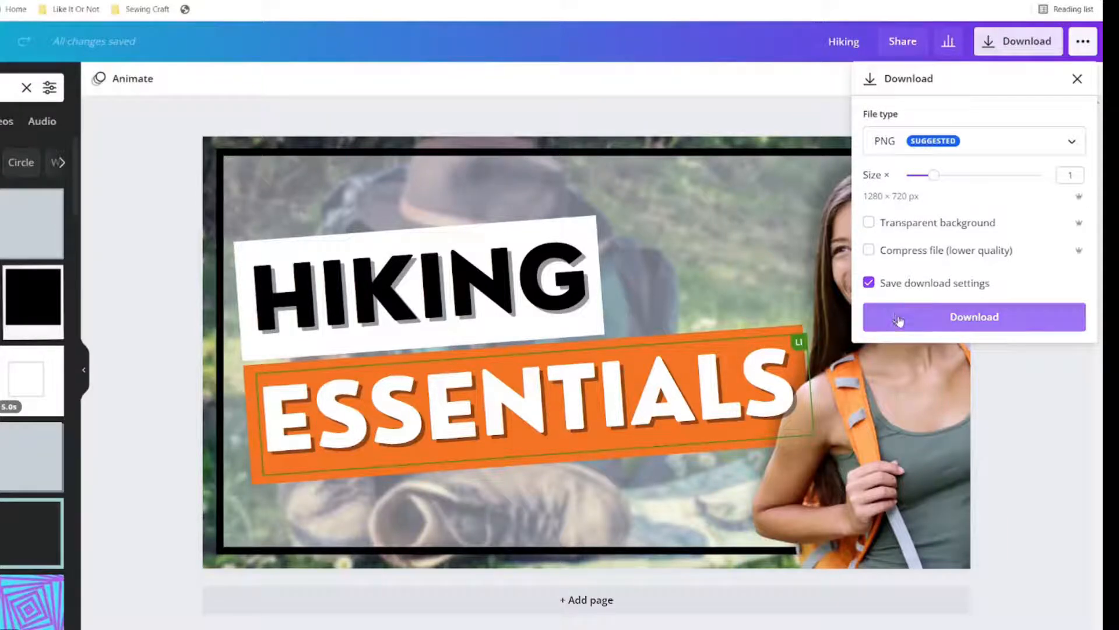
{"action": "left_click", "coordinate": [899, 320]}
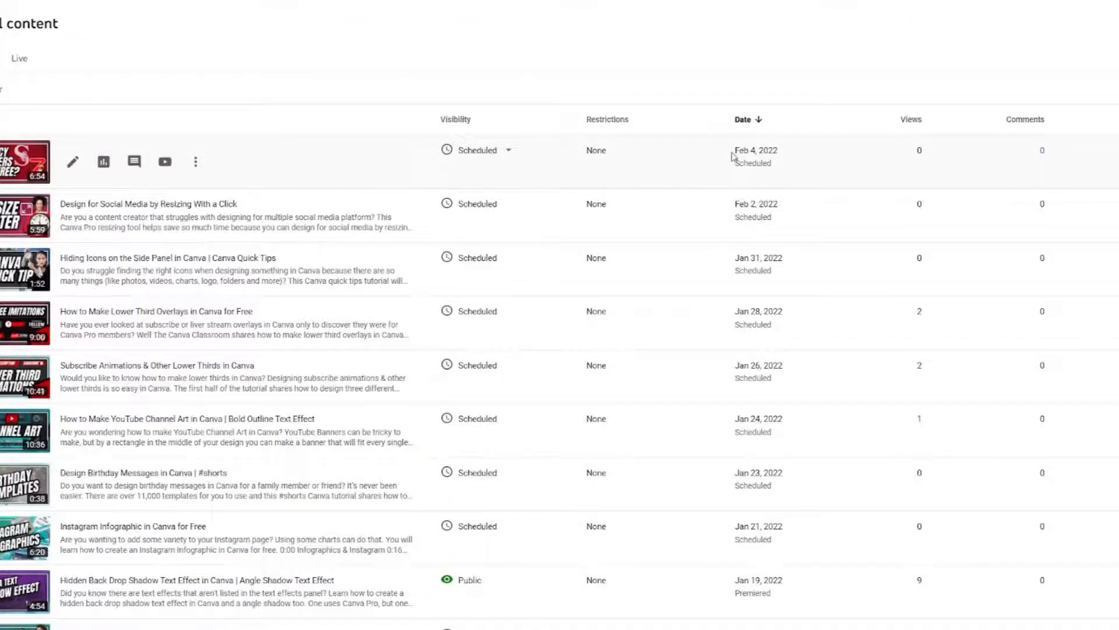
- In YouTube Studio, start a video upload and choose the file Outline on Thumbnail Text.mp4
{"action": "left_click", "coordinate": [1058, 71]}
{"action": "left_click", "coordinate": [1042, 91]}
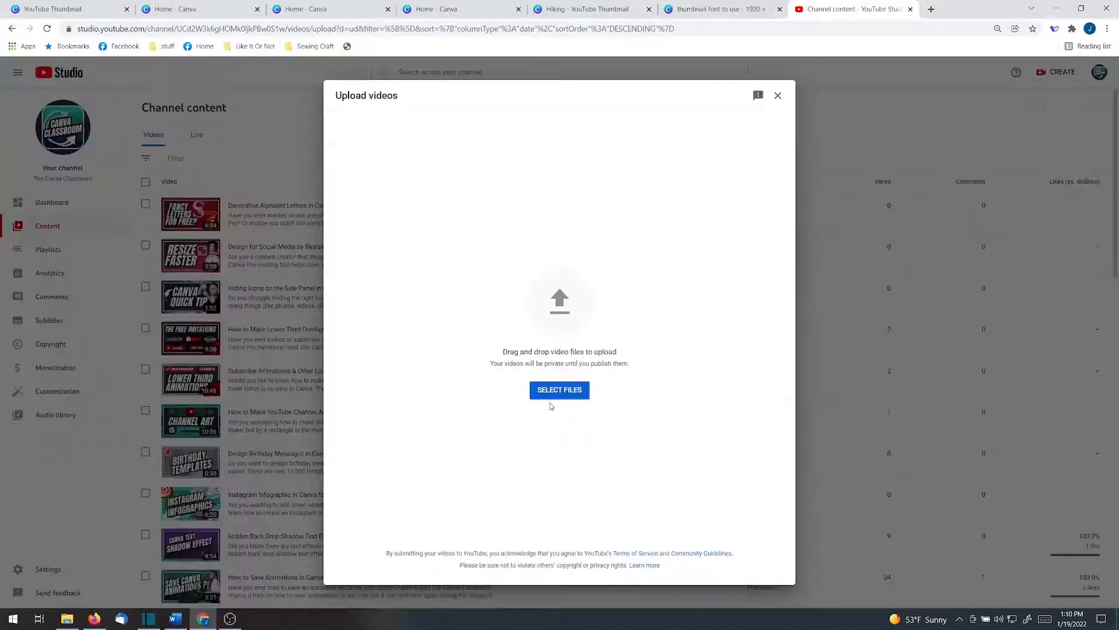
{"action": "left_click", "coordinate": [554, 390]}
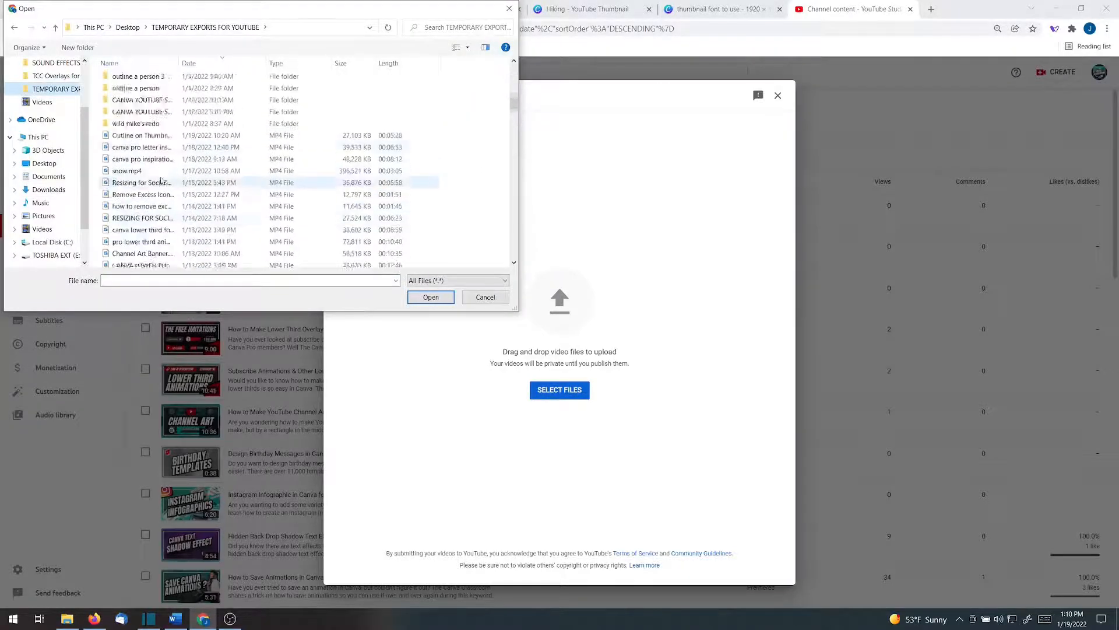
{"action": "double_click", "coordinate": [140, 134]}
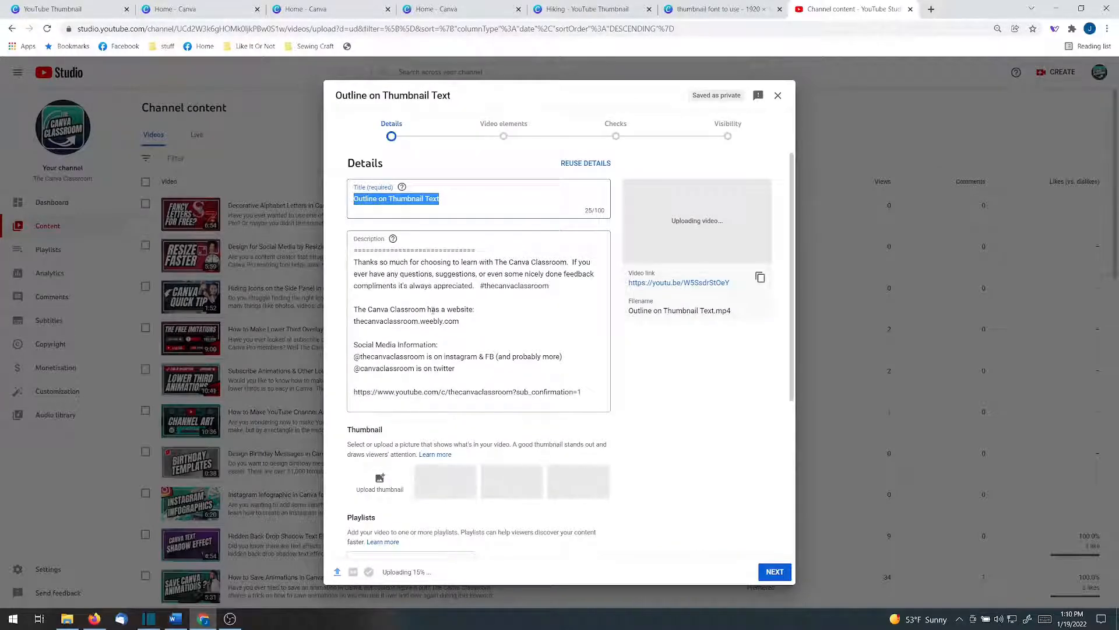
- Go through the upload stages with the default details and save the video with Private visibility
{"action": "left_click", "coordinate": [775, 571]}
{"action": "left_click", "coordinate": [775, 572]}
{"action": "left_click", "coordinate": [775, 572]}
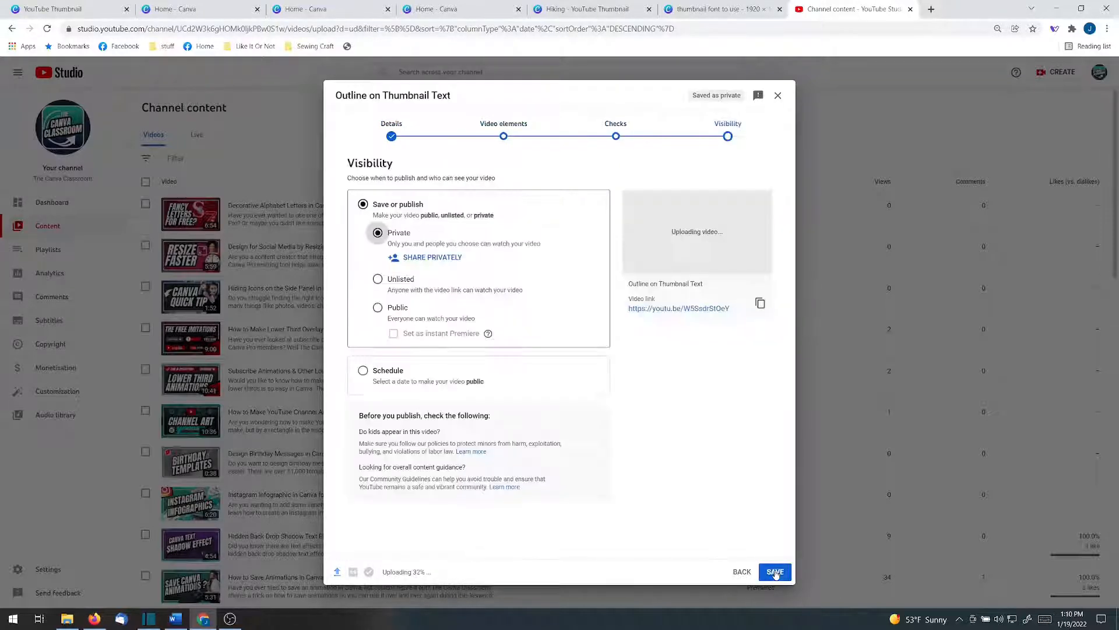
{"action": "left_click", "coordinate": [776, 570]}
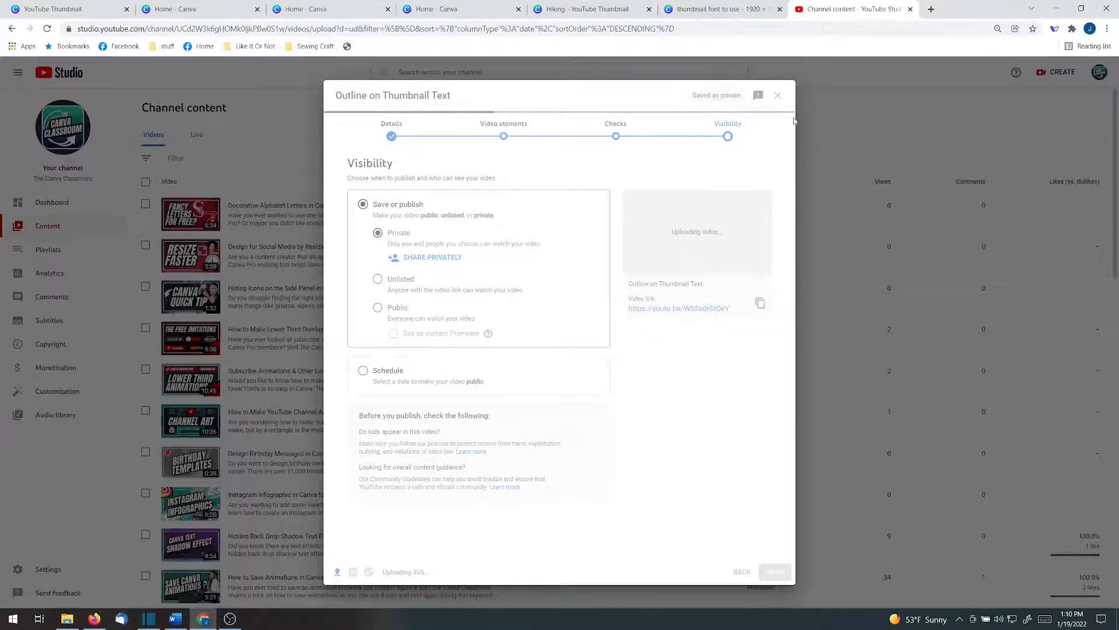
- Upload the downloaded Hiking Essentials image from the Downloads folder as the new video's thumbnail and save the video details
{"action": "scroll", "coordinate": [210, 449], "scroll_direction": "down", "scroll_amount": 2}
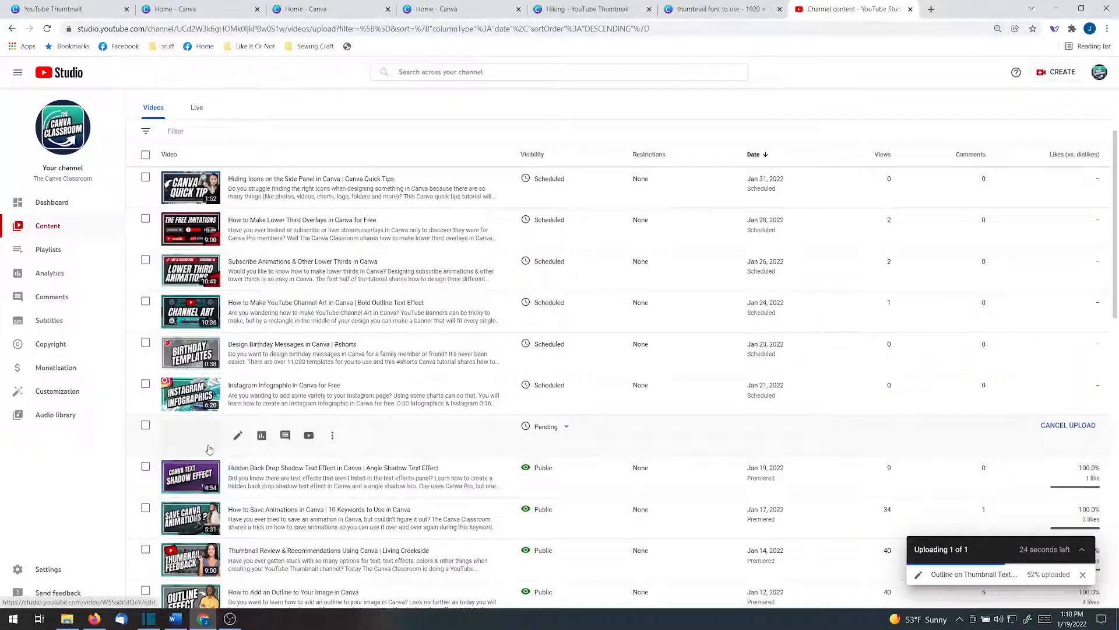
{"action": "left_click", "coordinate": [209, 449]}
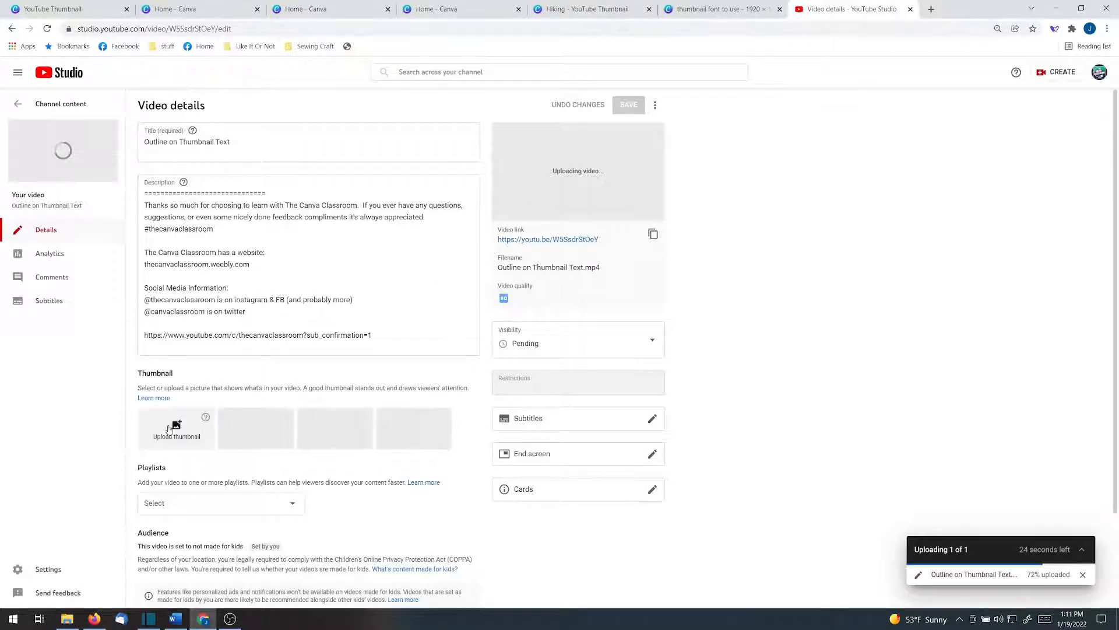
{"action": "left_click", "coordinate": [175, 427]}
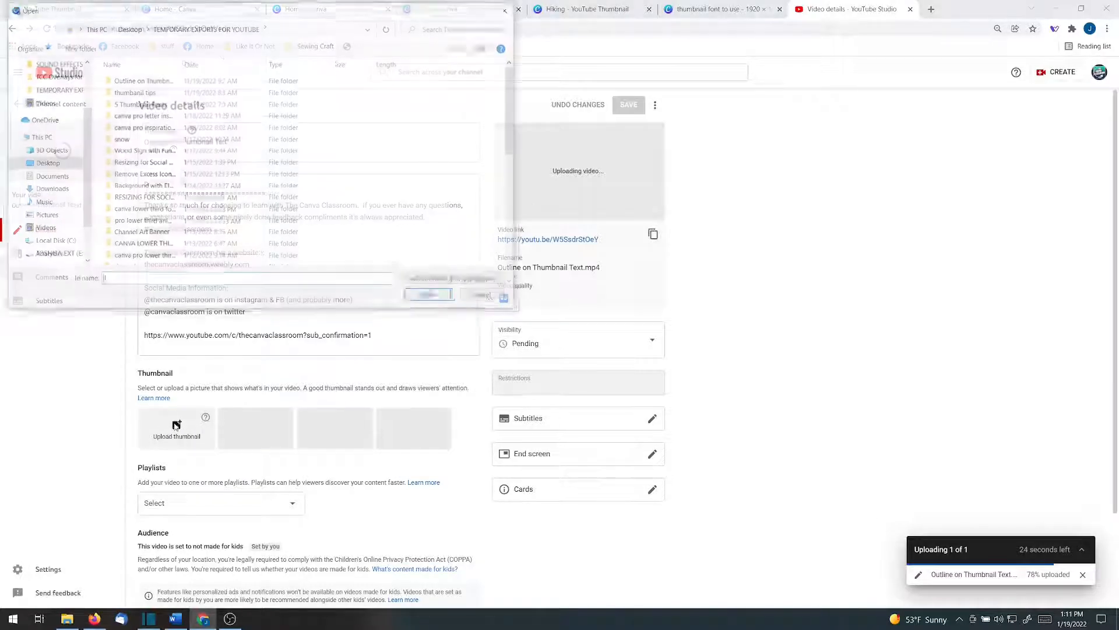
{"action": "left_click", "coordinate": [47, 194]}
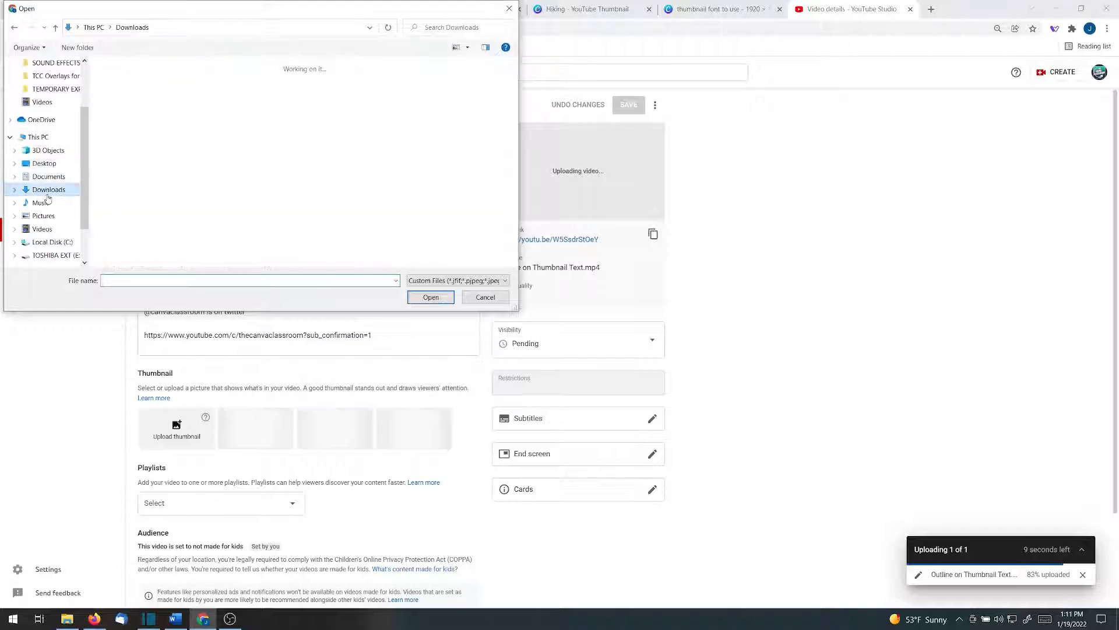
{"action": "double_click", "coordinate": [129, 121]}
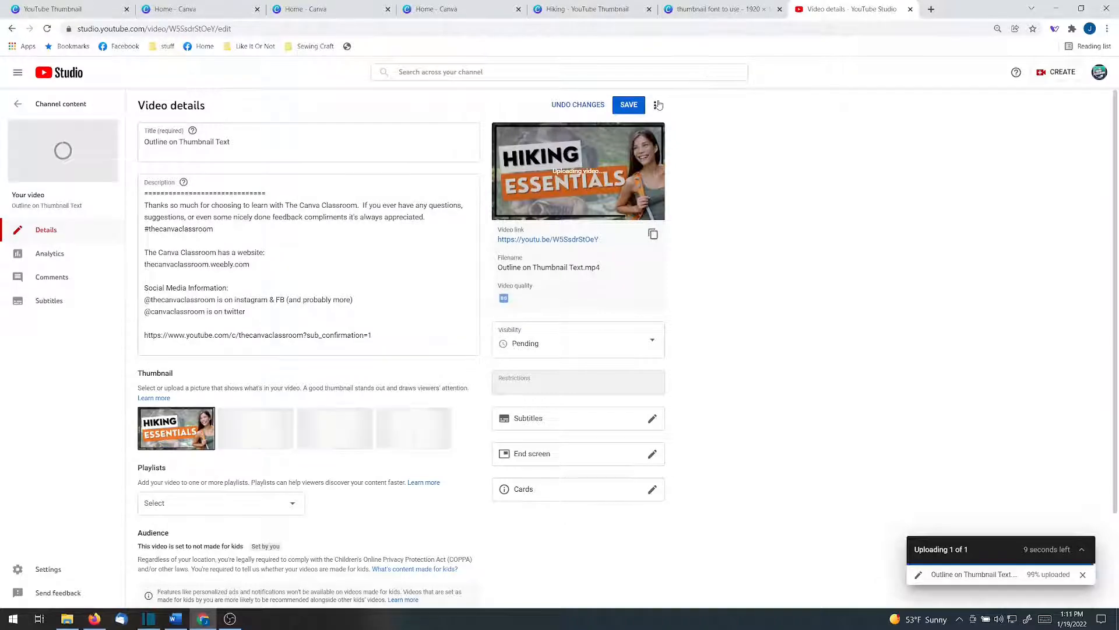
{"action": "left_click", "coordinate": [637, 106]}
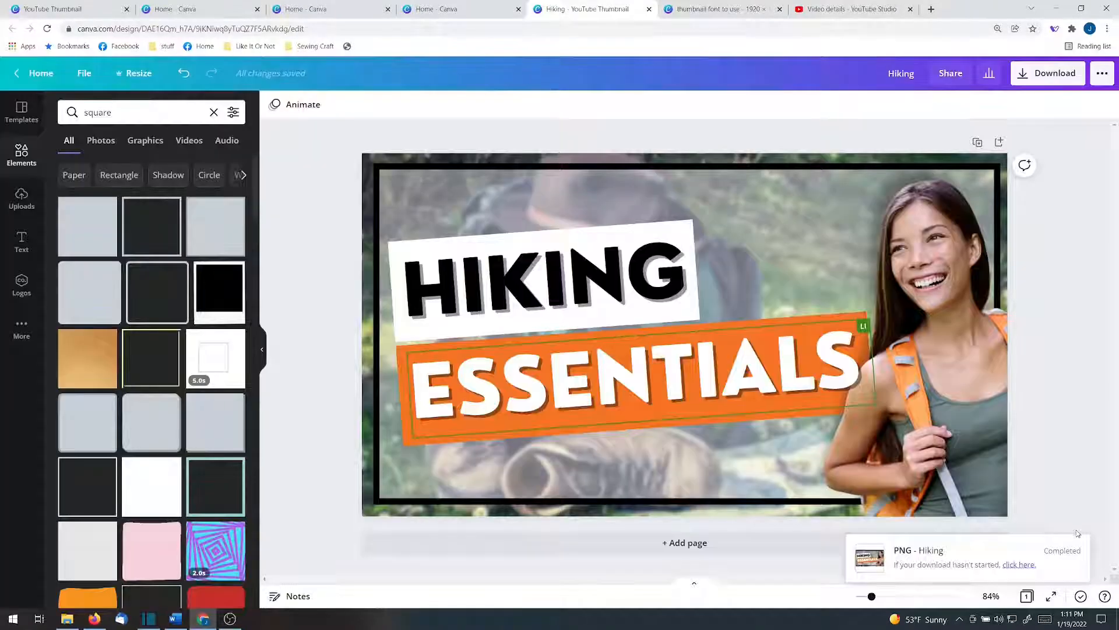
- Back in Canva, compare in grid view the page with colored text blocks against the page without them
{"action": "left_click", "coordinate": [1063, 550]}
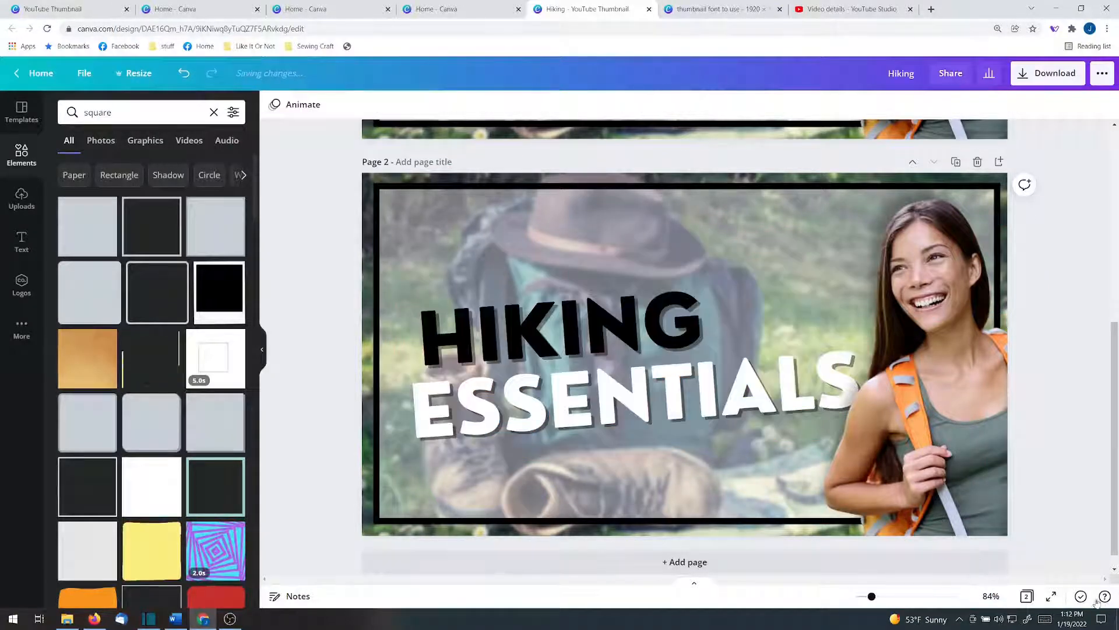
{"action": "left_click", "coordinate": [1027, 596]}
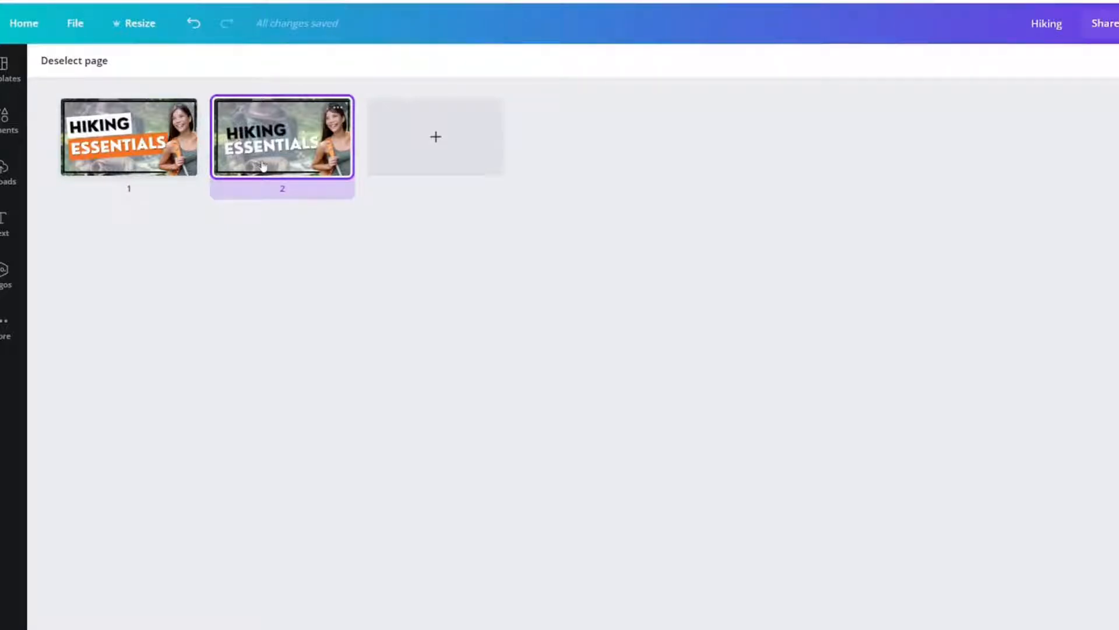
{"action": "left_click", "coordinate": [131, 162]}
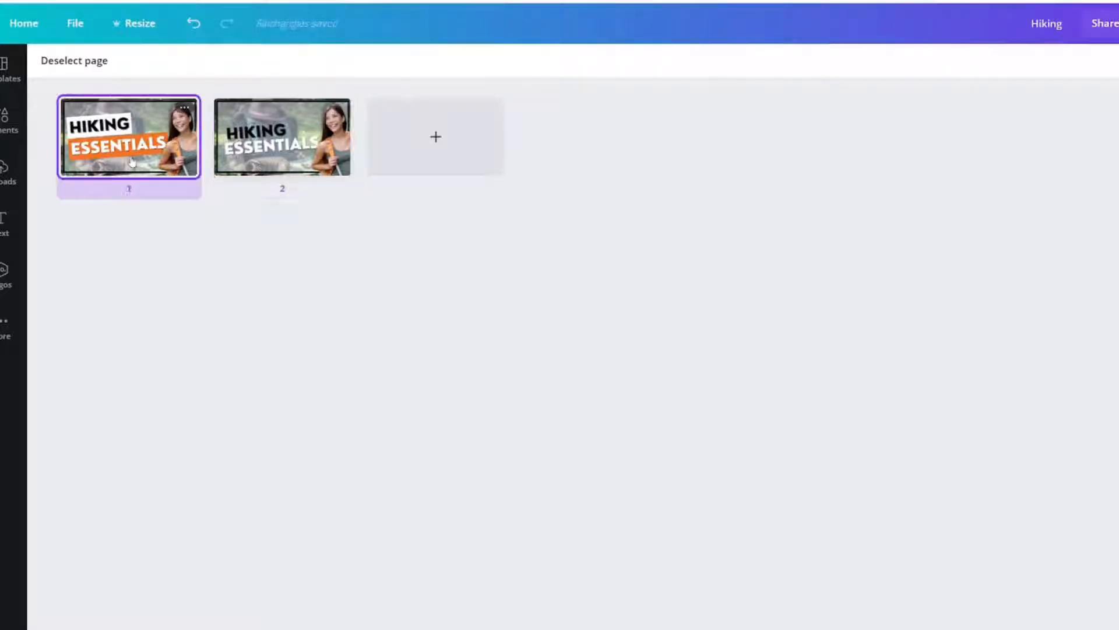
{"action": "left_click", "coordinate": [254, 161]}
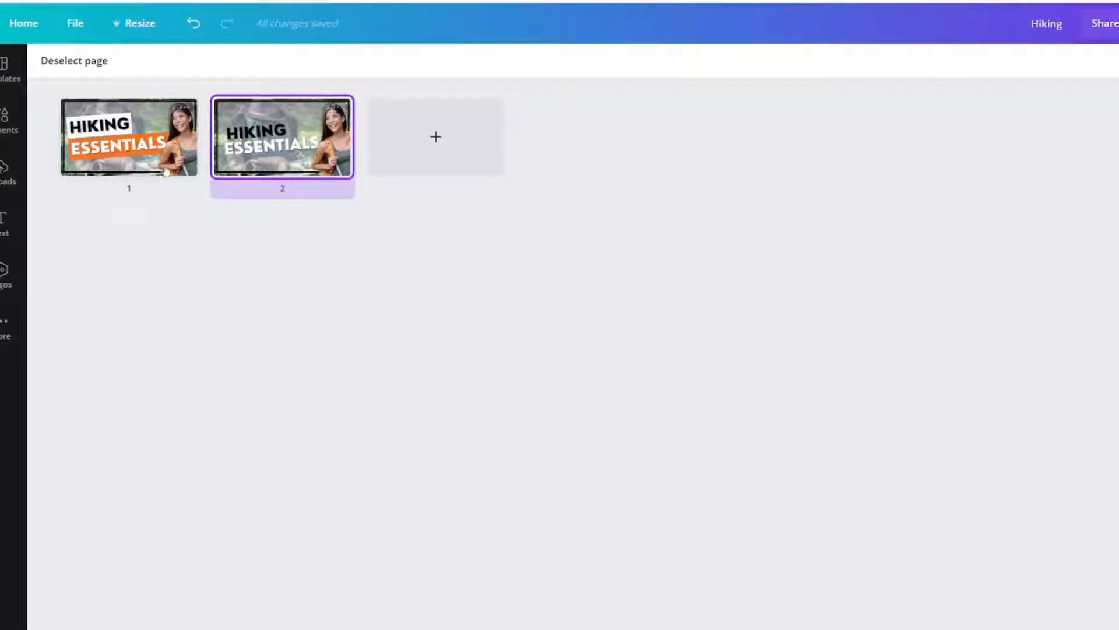